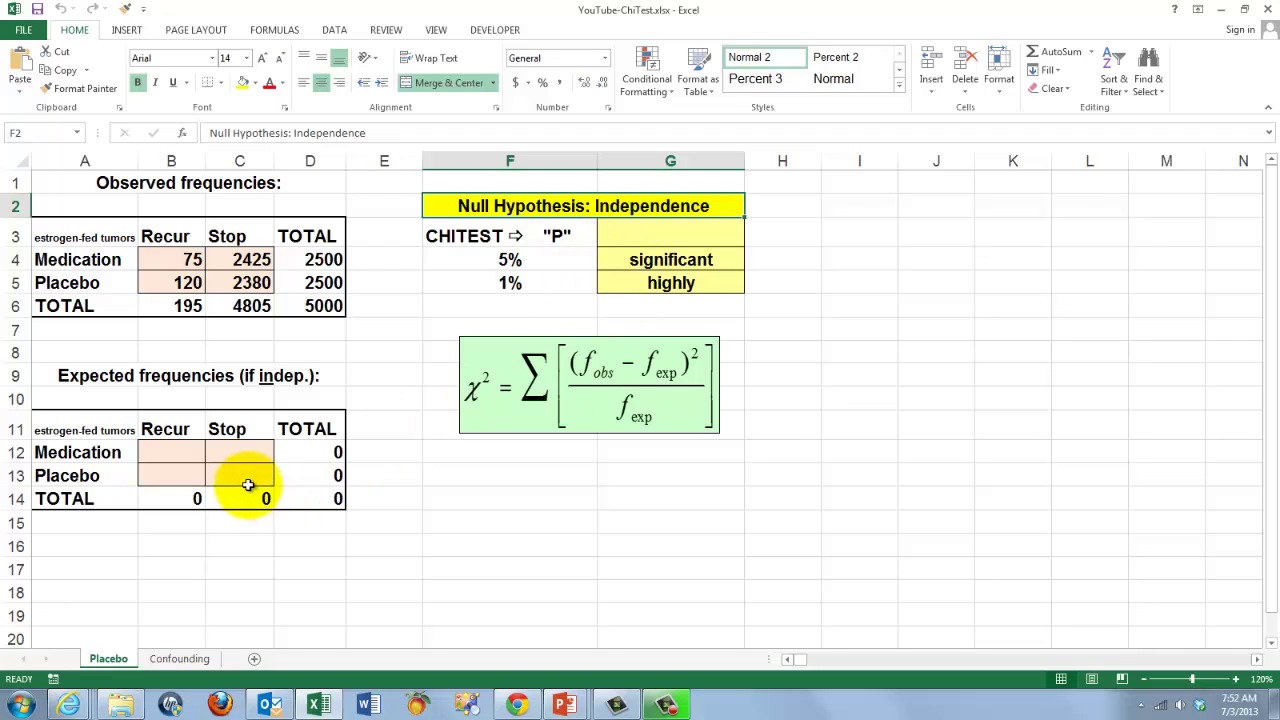
Step: Enter =$D4*B$6/$D$6 in B12, giving the Medication–Recur expected frequency 97.5
left_click(175, 453)
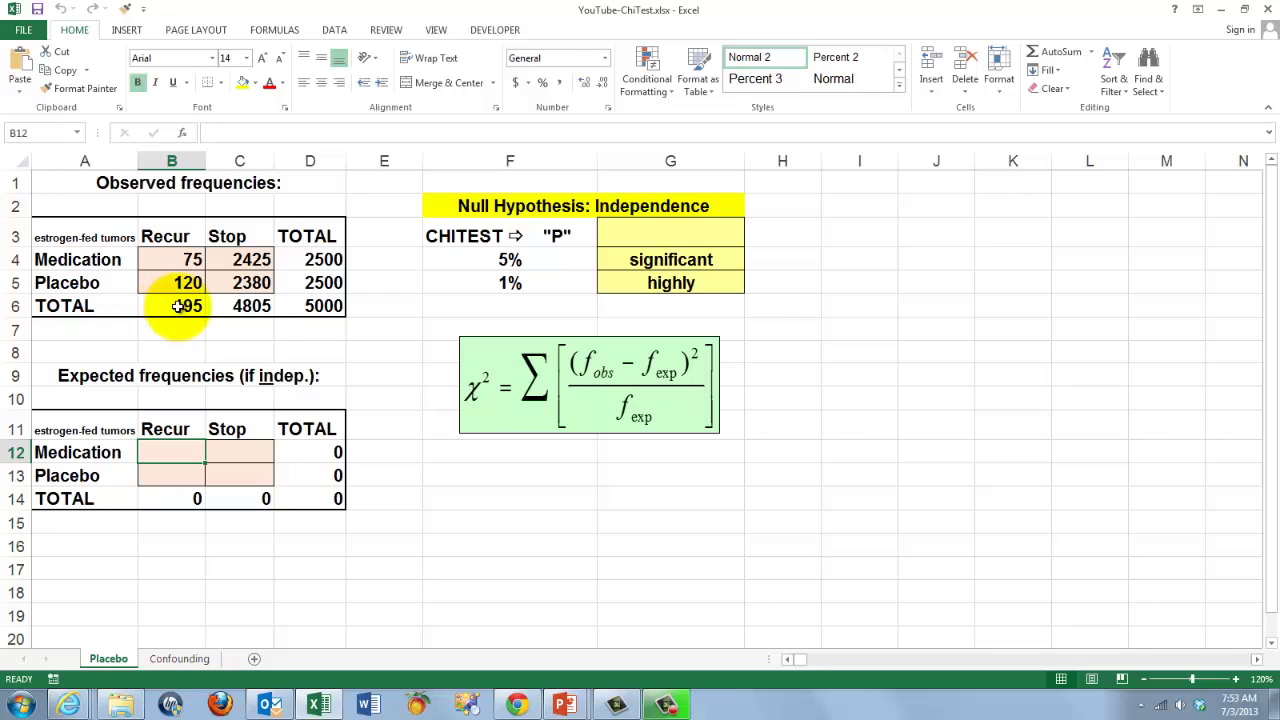
type("=")
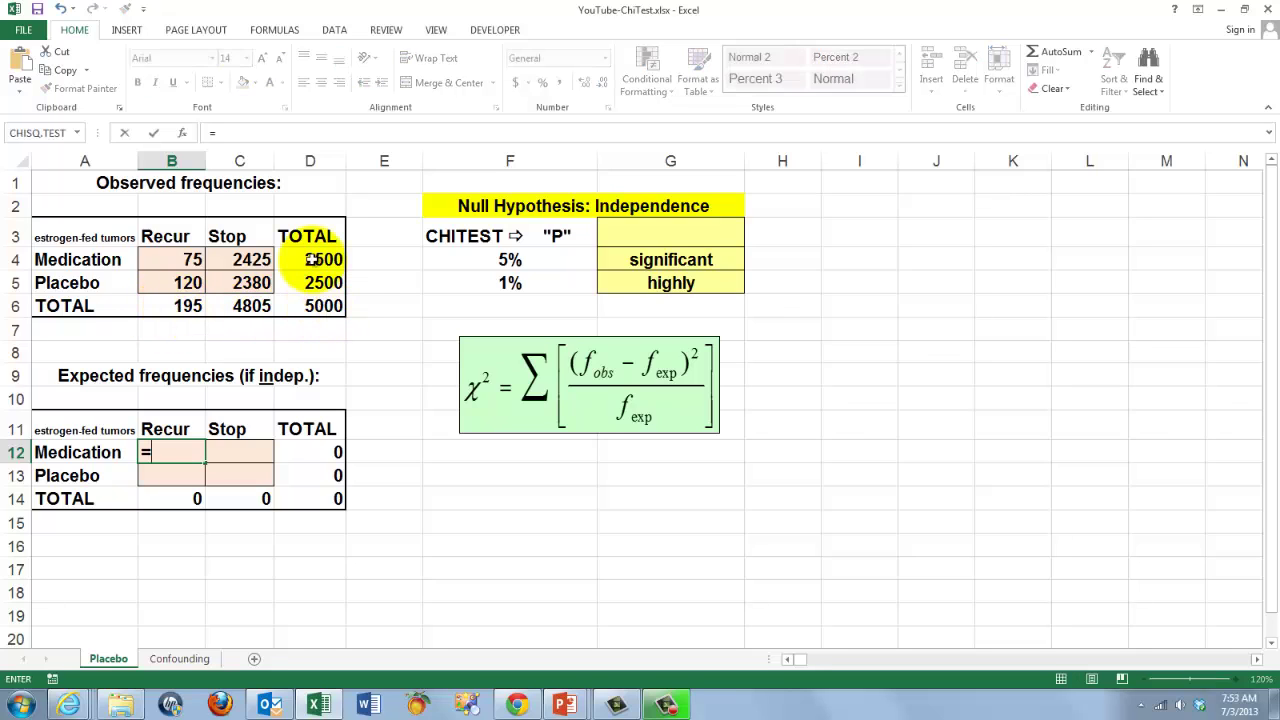
left_click(322, 259)
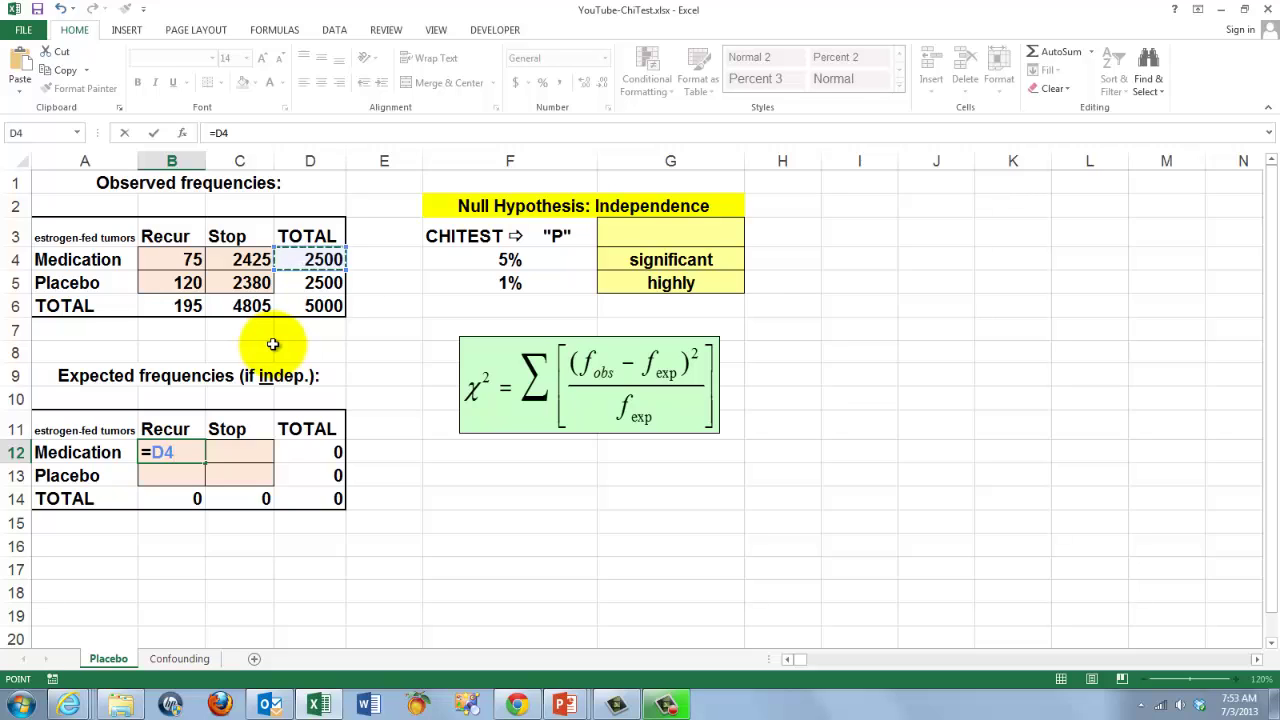
key("F4")
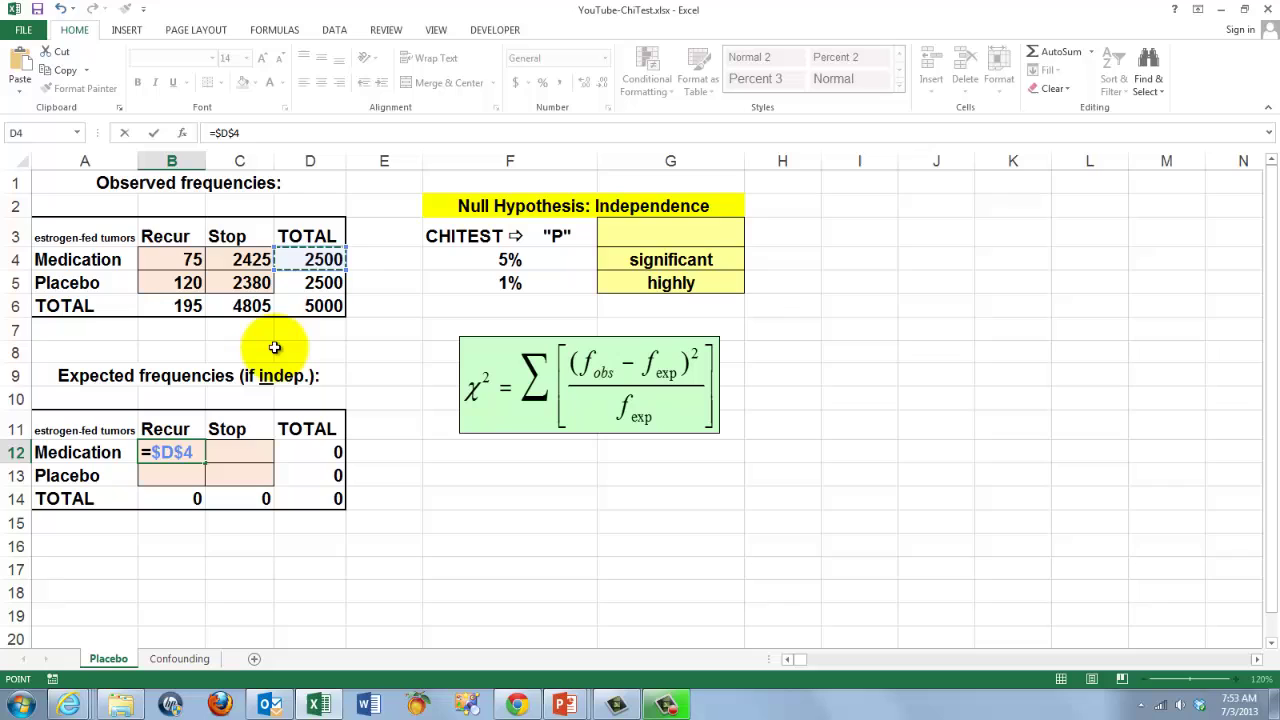
key("F4")
key("F4")
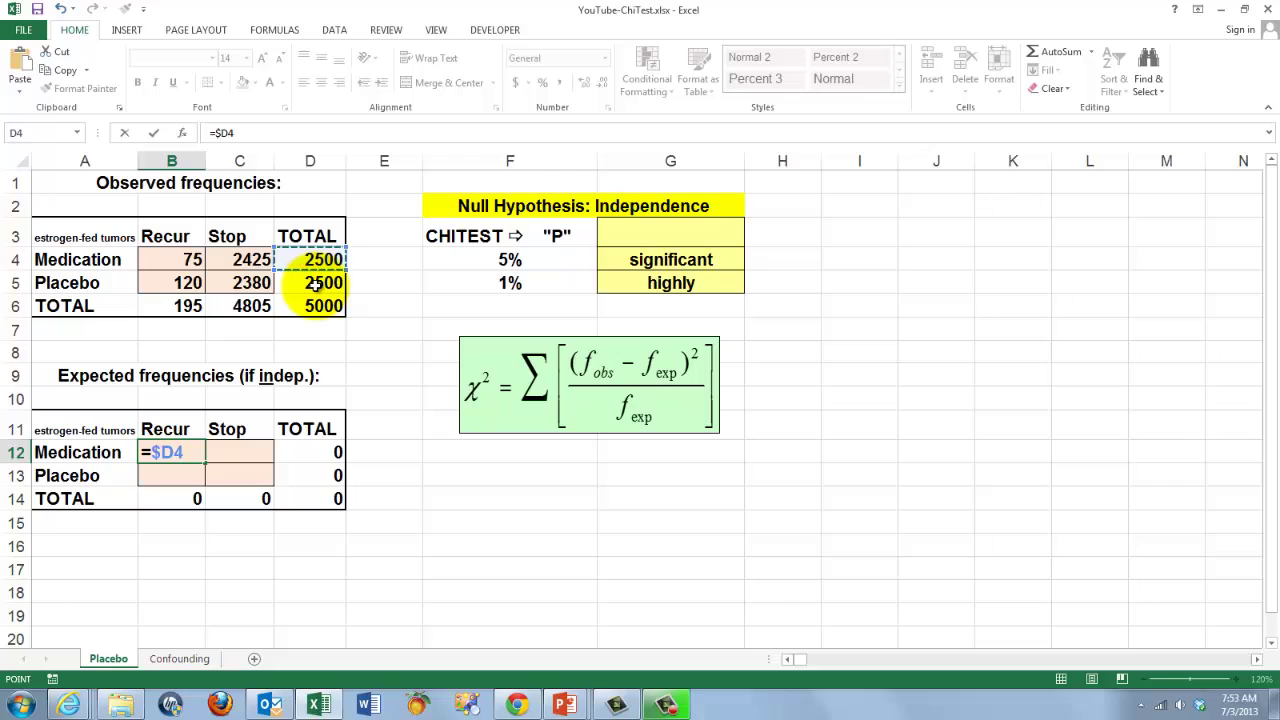
type("*")
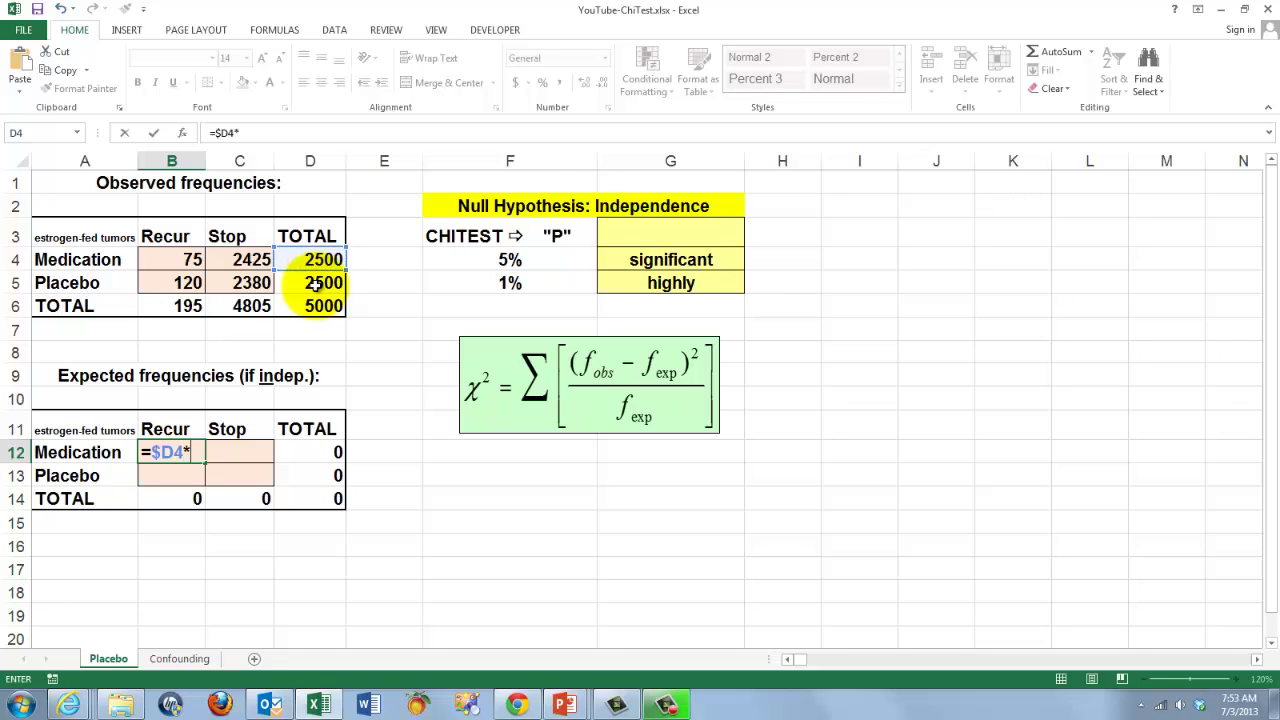
left_click(186, 310)
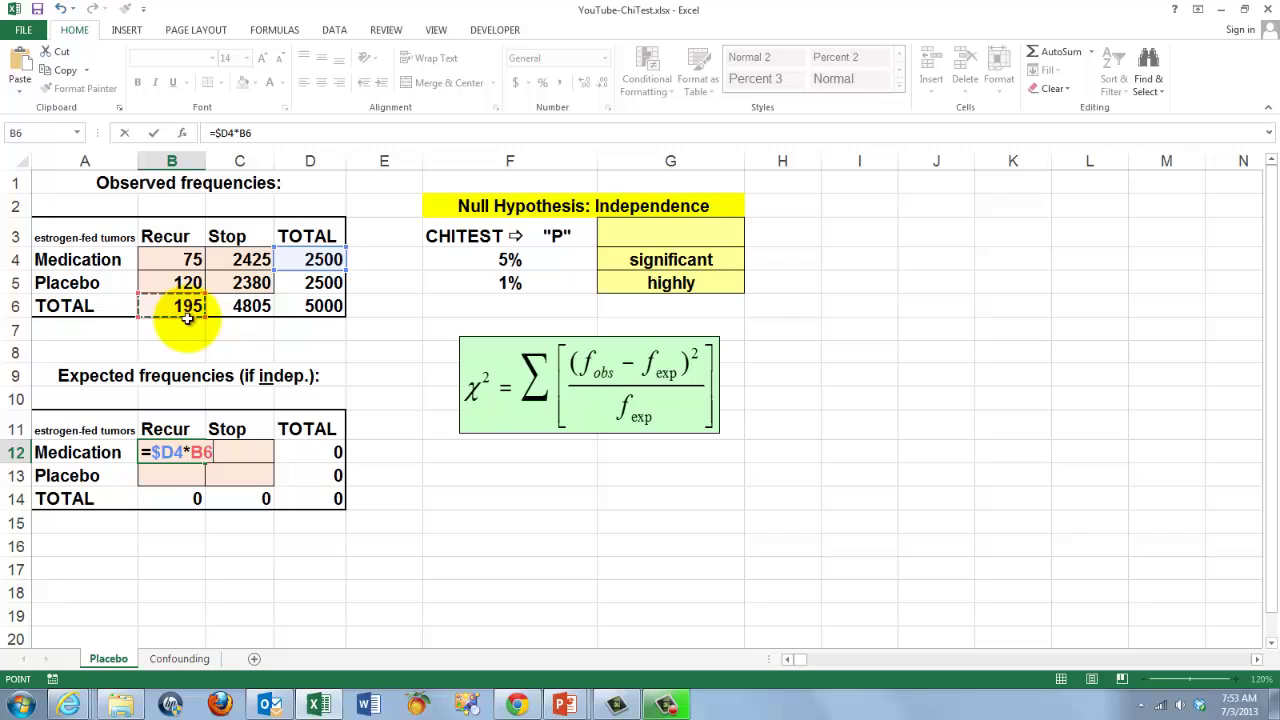
key("F4")
key("F4")
type("/")
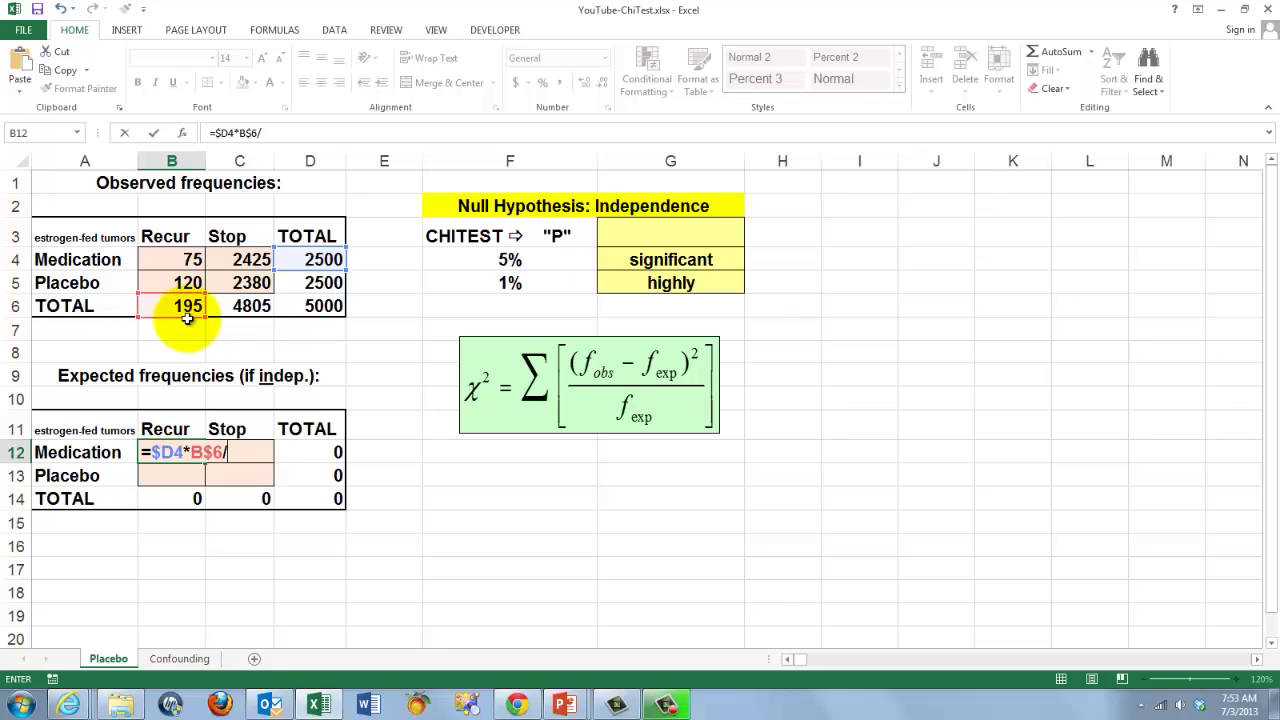
left_click(323, 308)
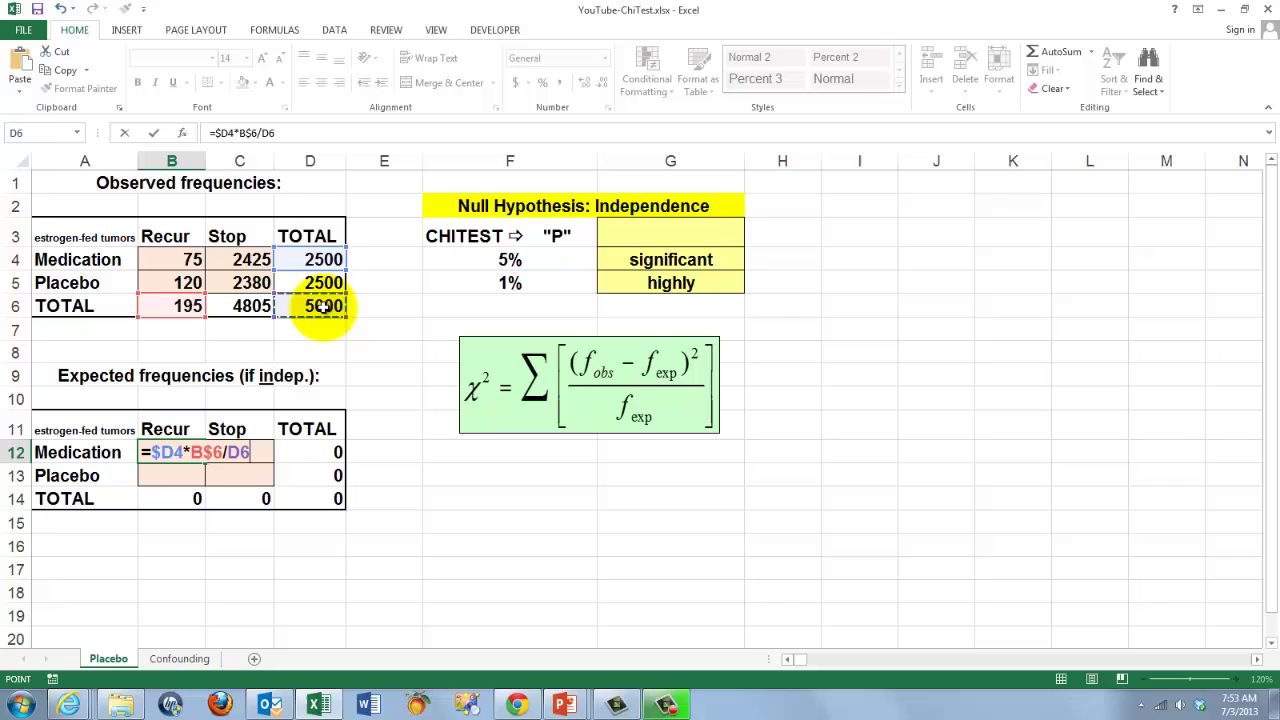
key("F4")
key("ctrl+Return")
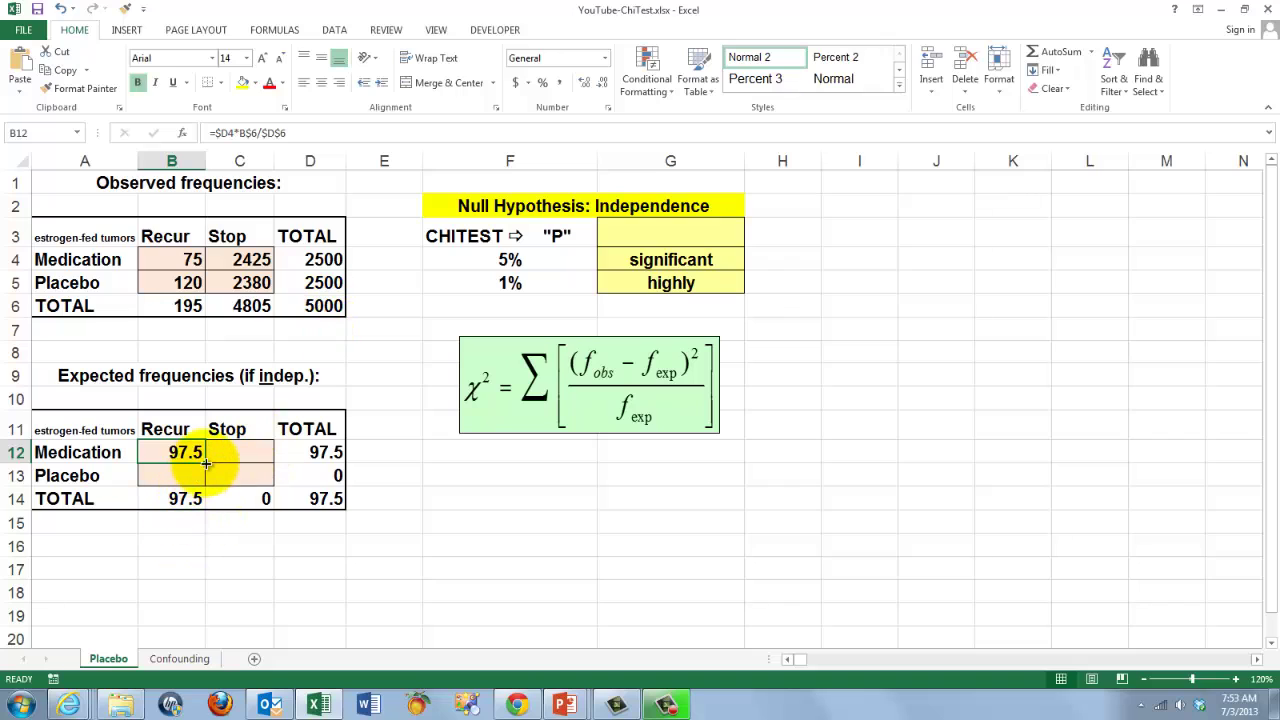
Step: Fill the expected formula through B12:C13, giving 97.5 and 2402.5 in each row
left_click_drag(206, 462, 270, 490)
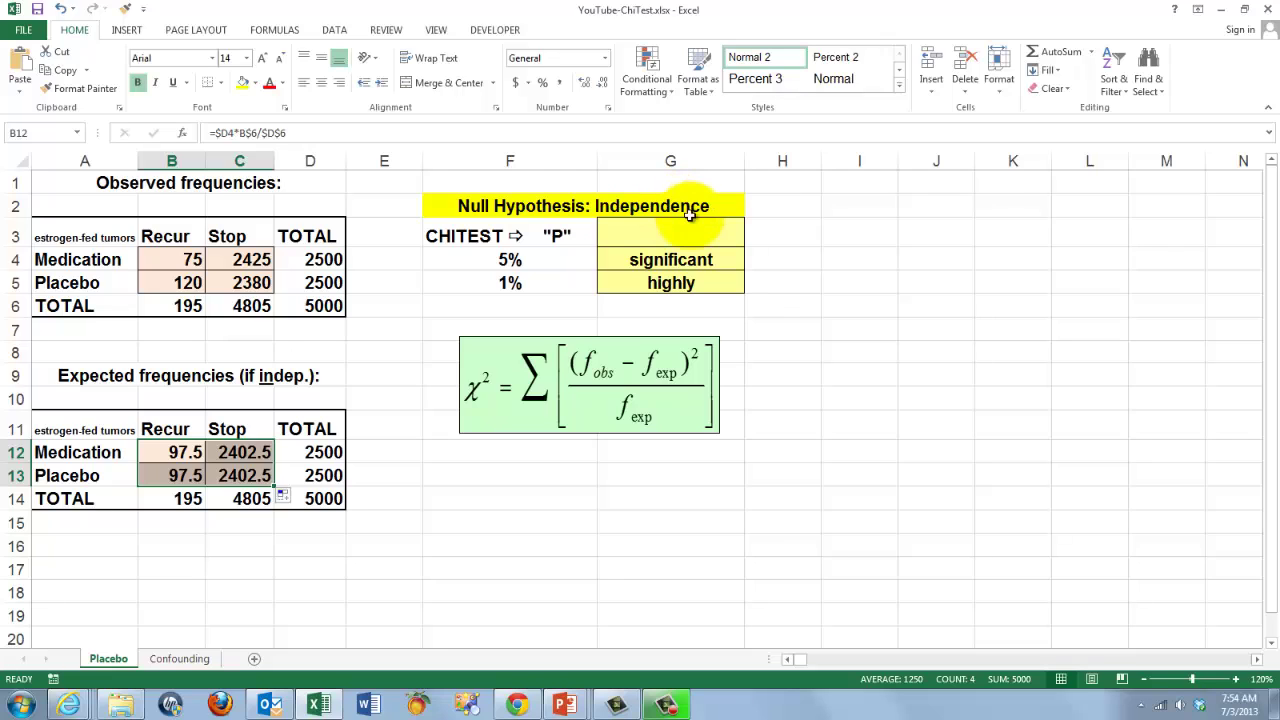
left_click(652, 231)
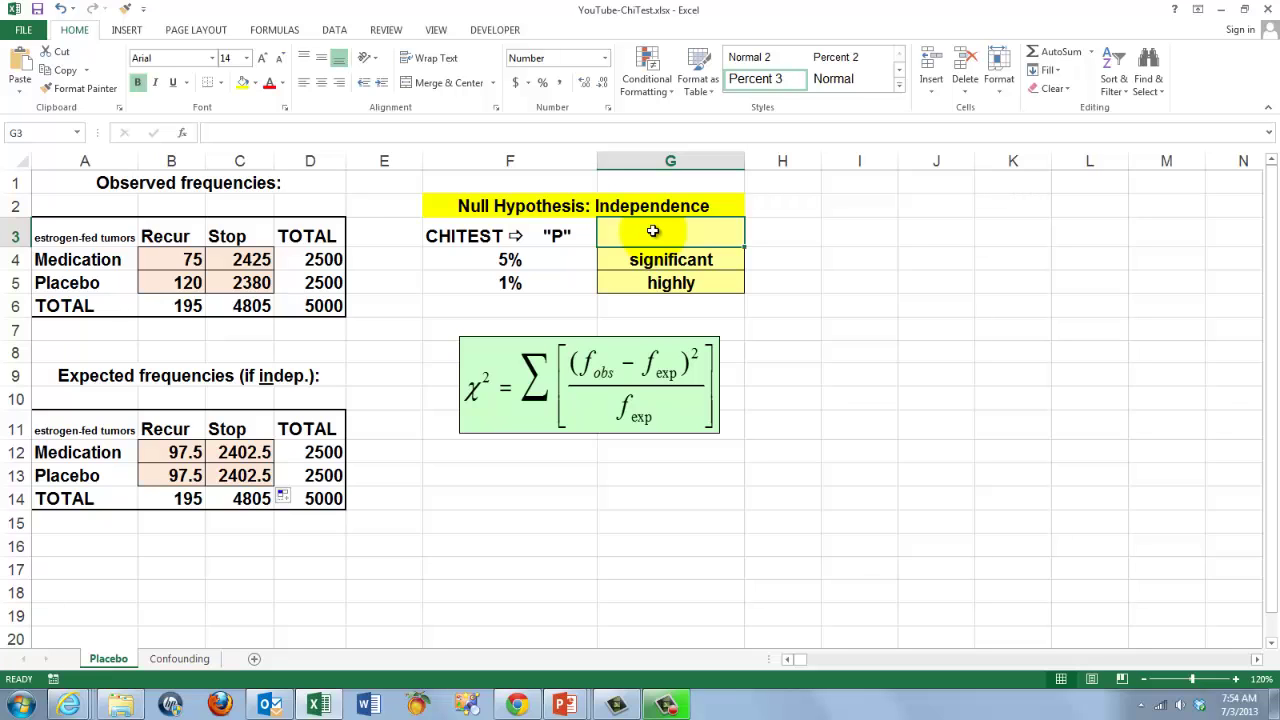
Step: Find and choose CHISQ.TEST under All categories in Insert Function for G3
left_click(182, 132)
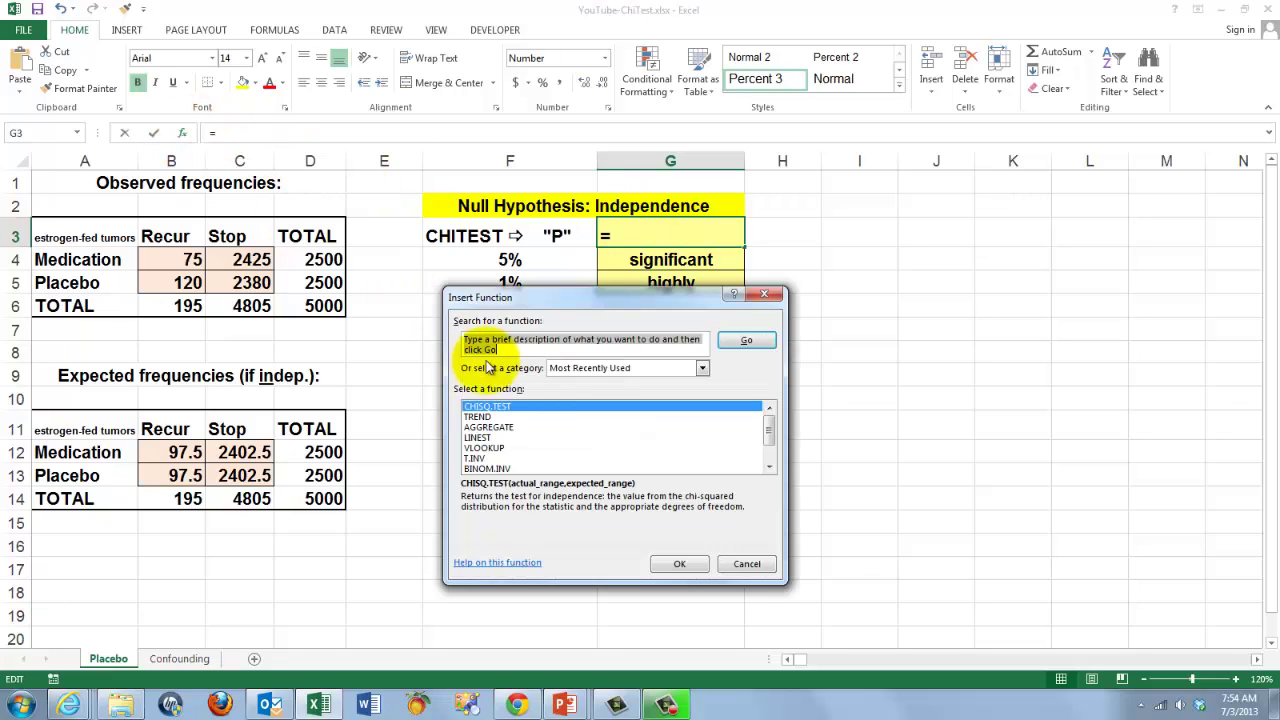
left_click(702, 368)
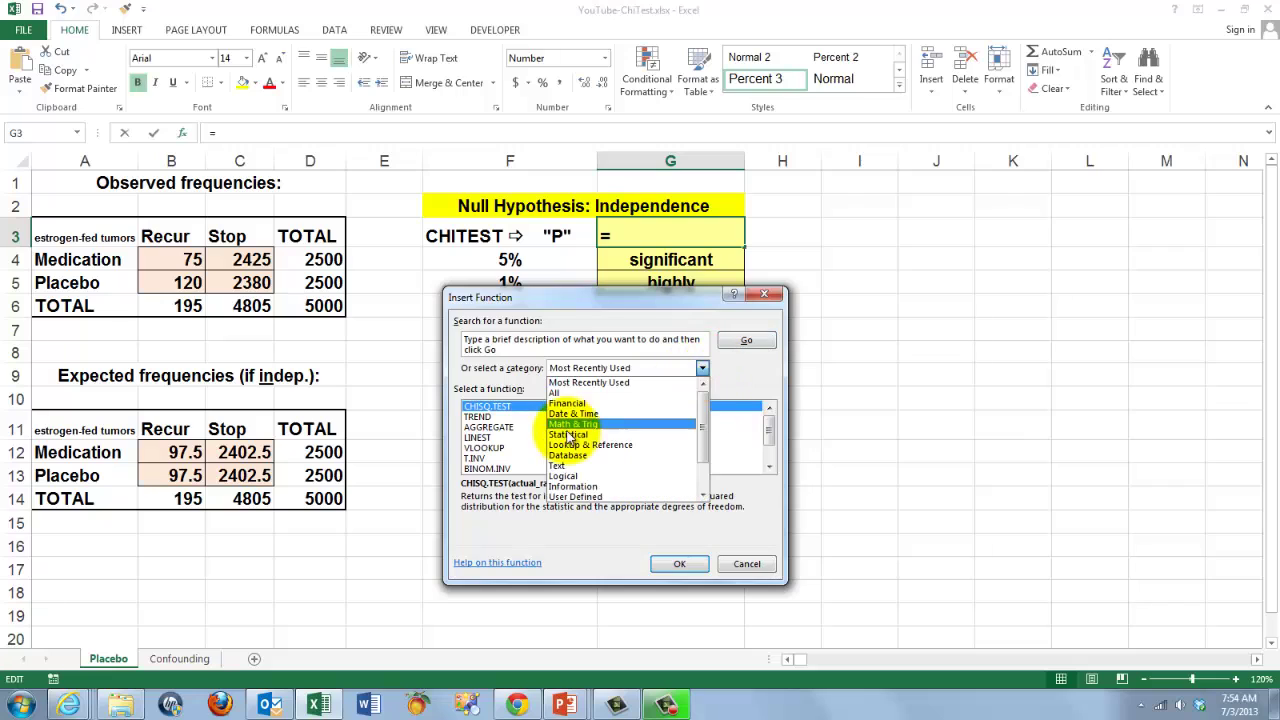
left_click(557, 393)
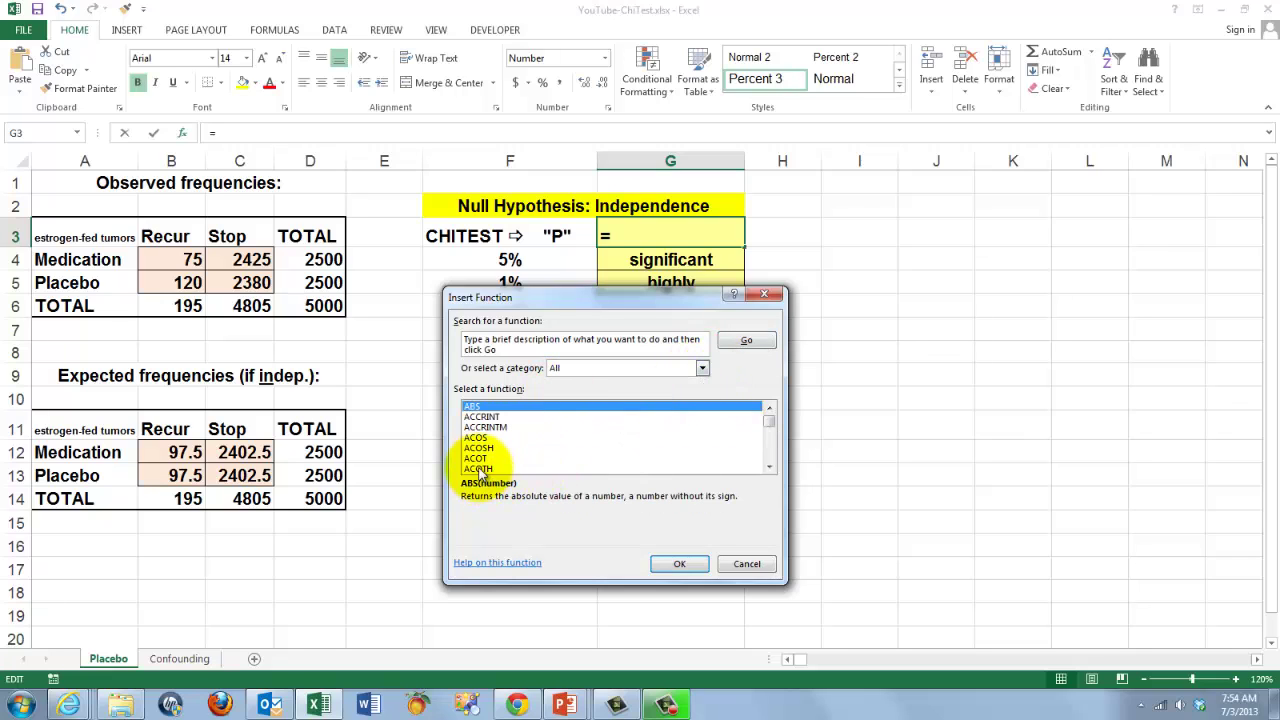
left_click(481, 468)
type("chi")
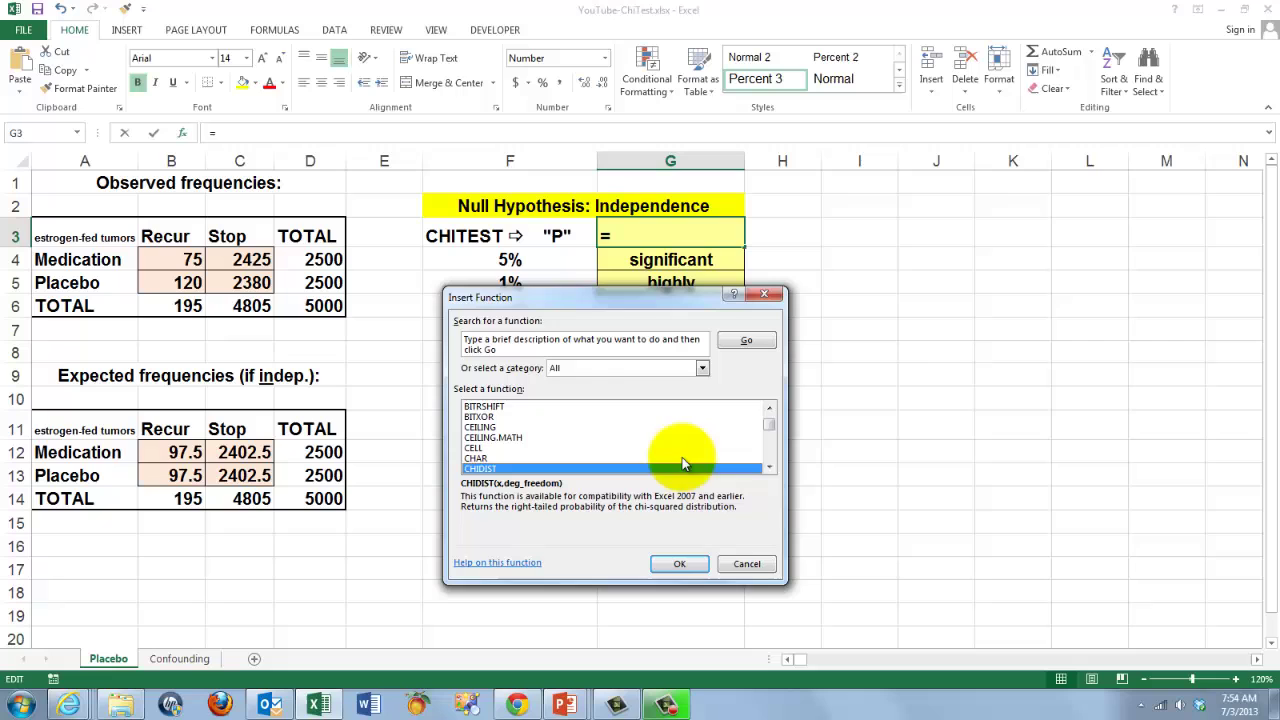
left_click(769, 467)
left_click(769, 467)
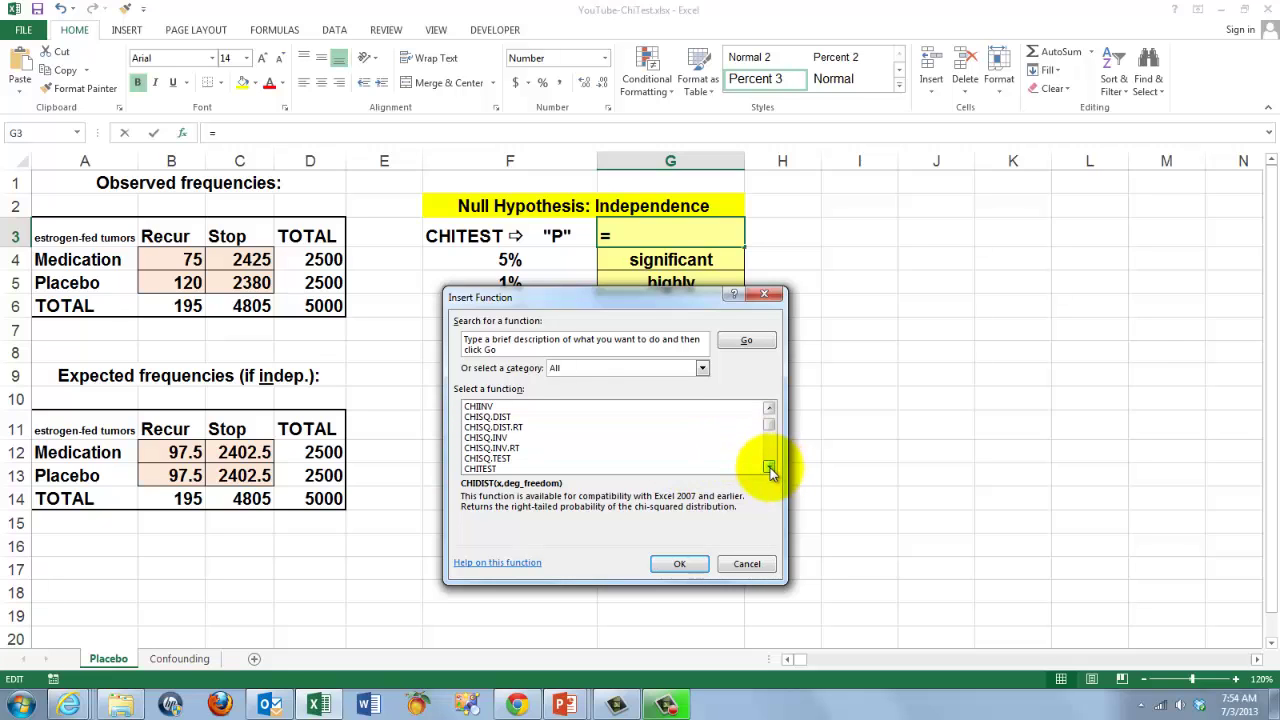
left_click_drag(611, 299, 563, 327)
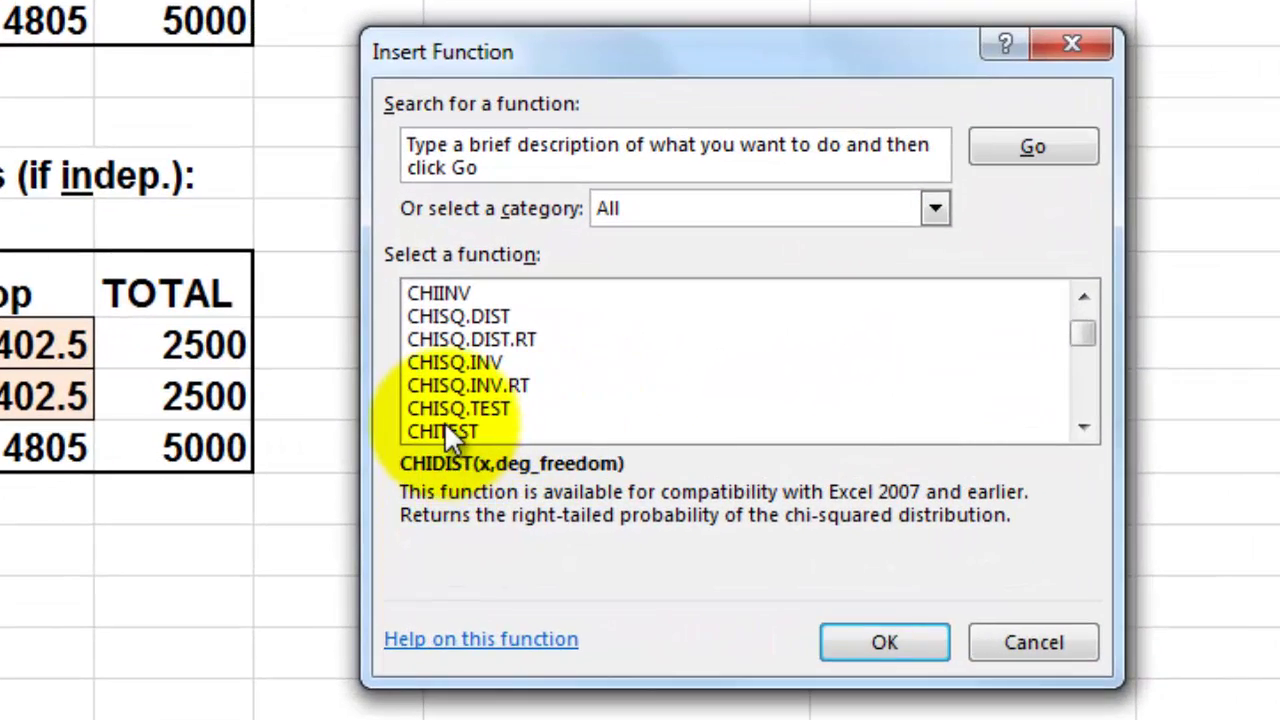
left_click(444, 430)
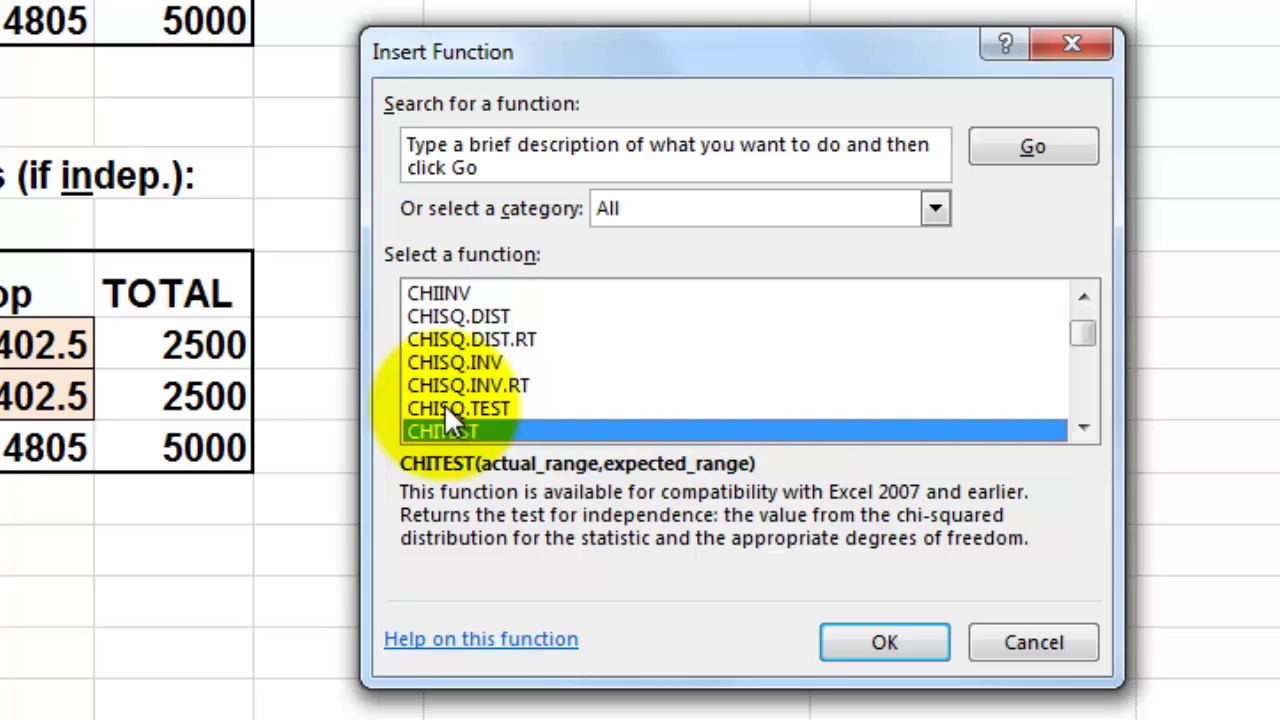
left_click(448, 406)
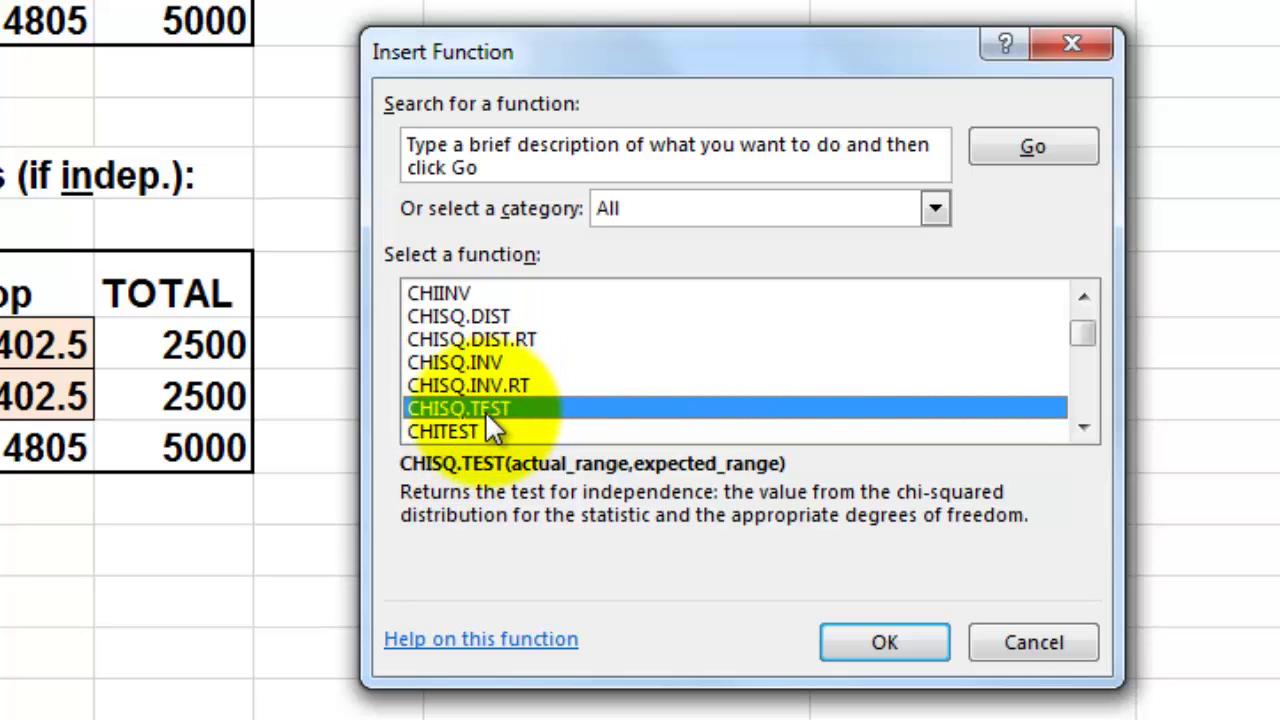
Step: Compare observed B4:C5 with expected B12:C13 in CHISQ.TEST, giving 0.0010116885 in G3
left_click(877, 638)
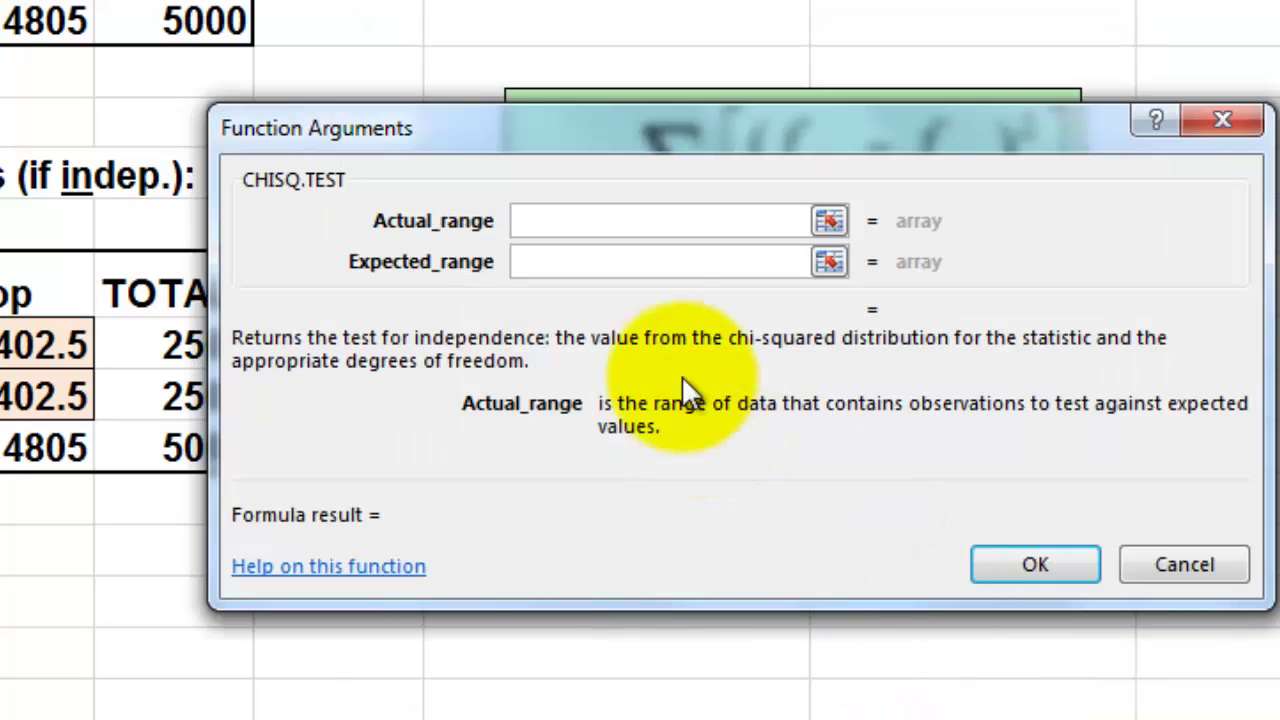
left_click_drag(573, 139, 669, 88)
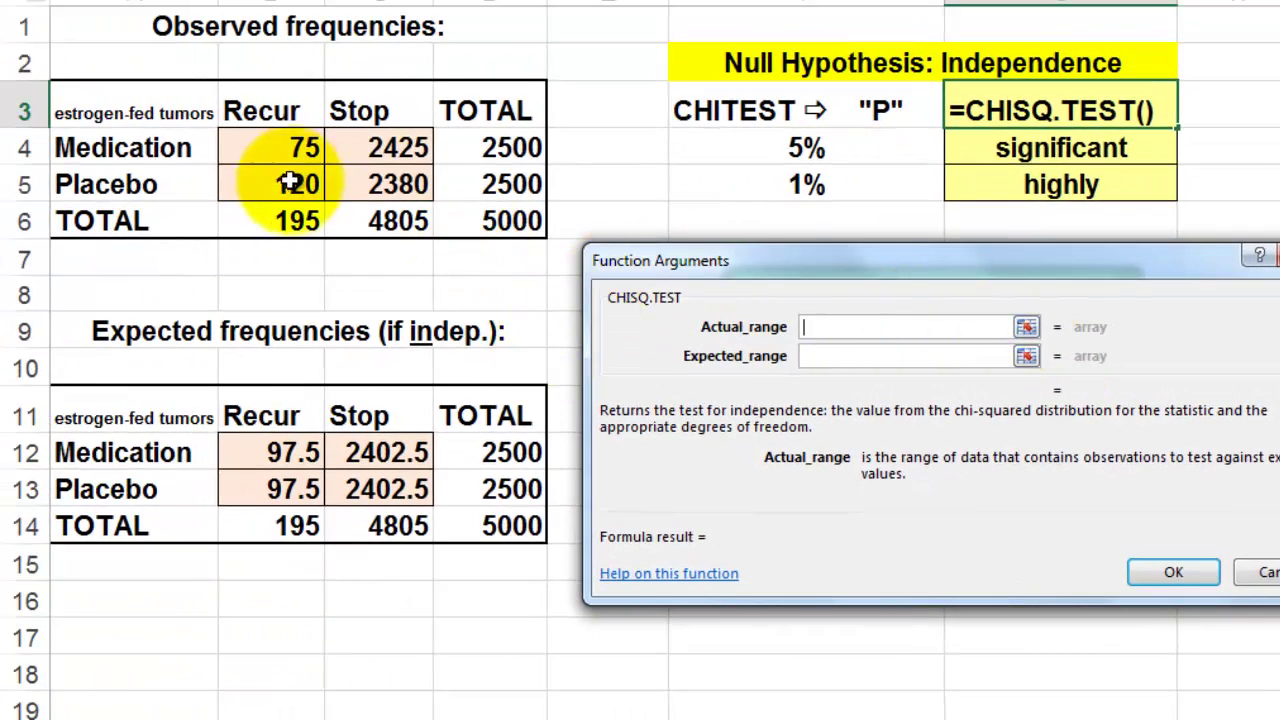
left_click_drag(255, 141, 363, 177)
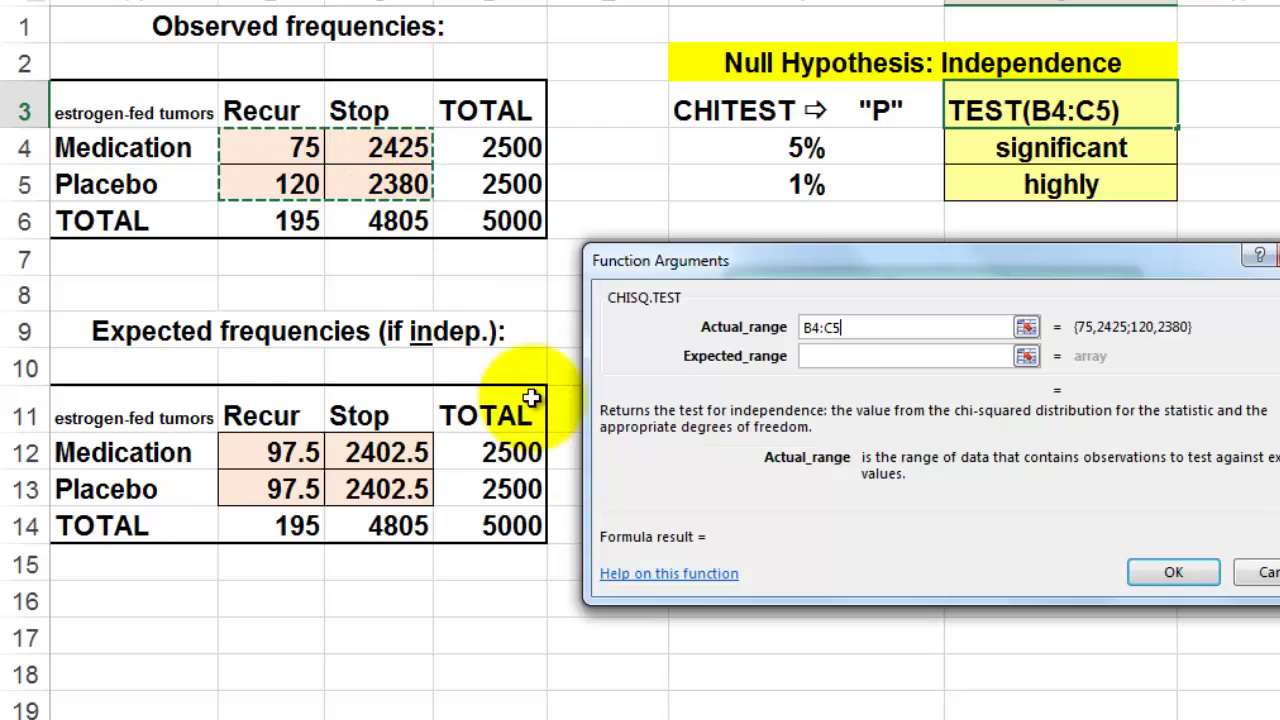
left_click(816, 356)
left_click_drag(266, 442, 382, 489)
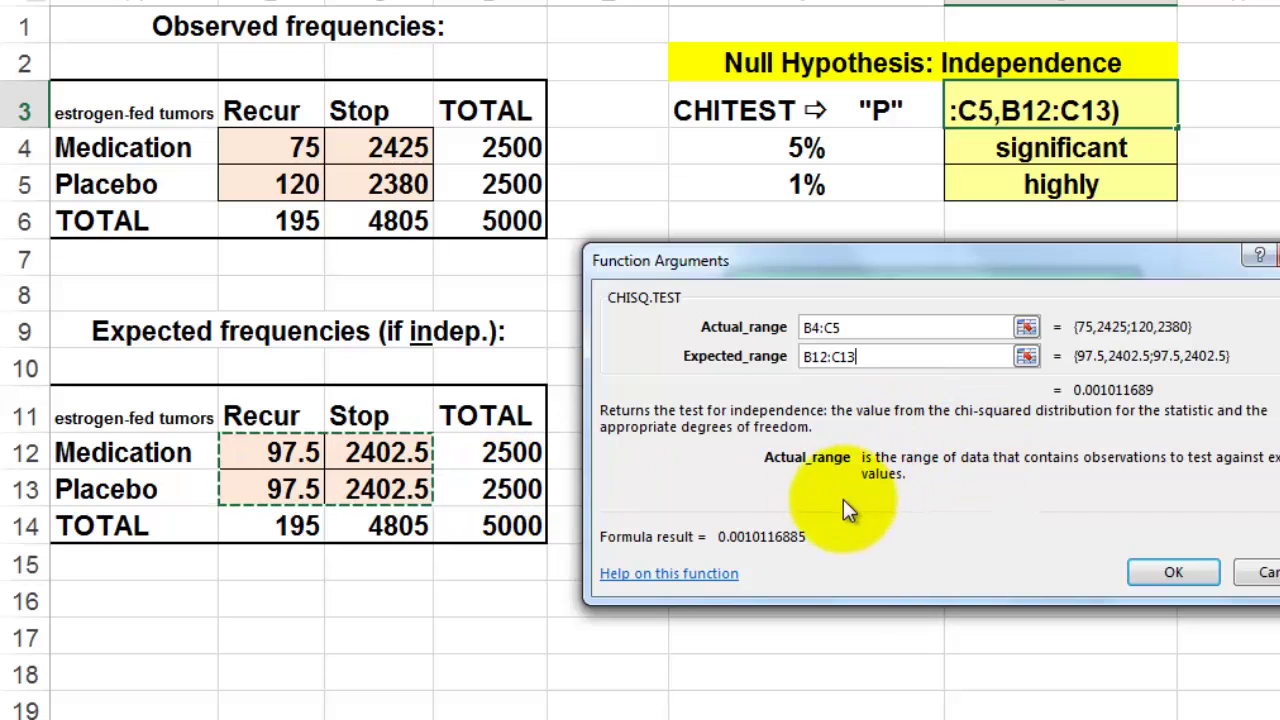
left_click(1179, 573)
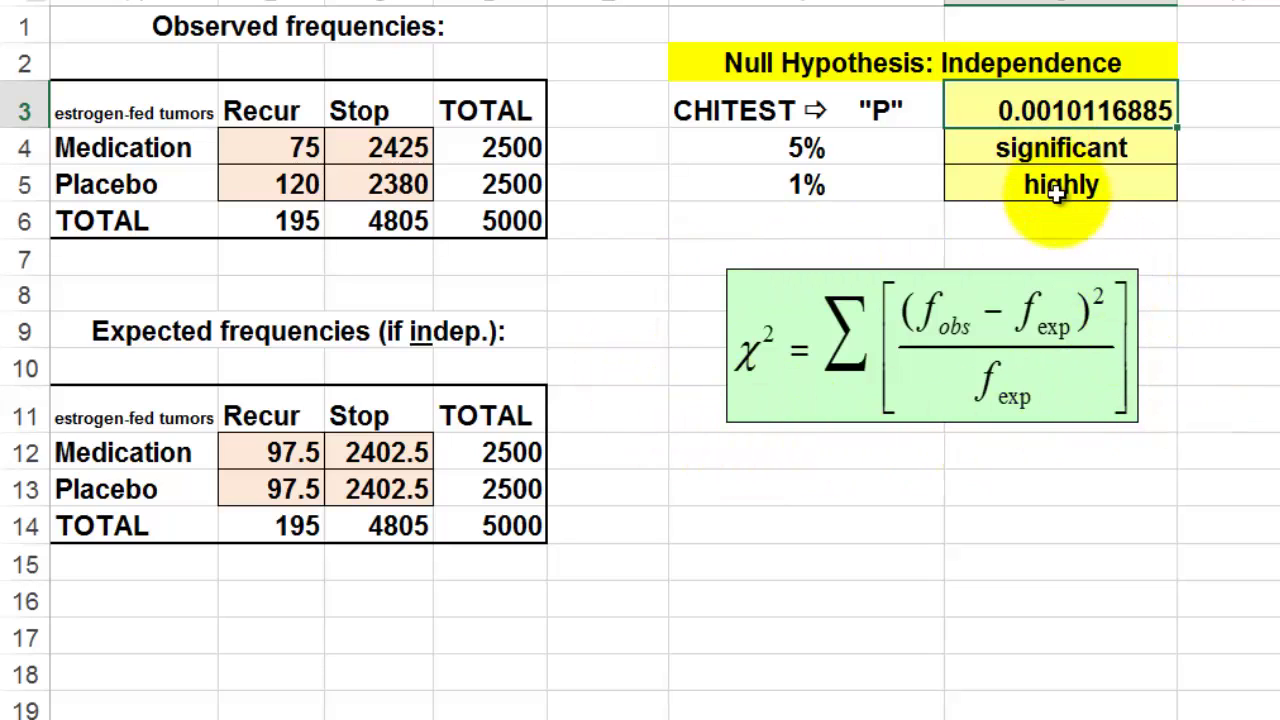
left_click(1040, 184)
left_click(1030, 148)
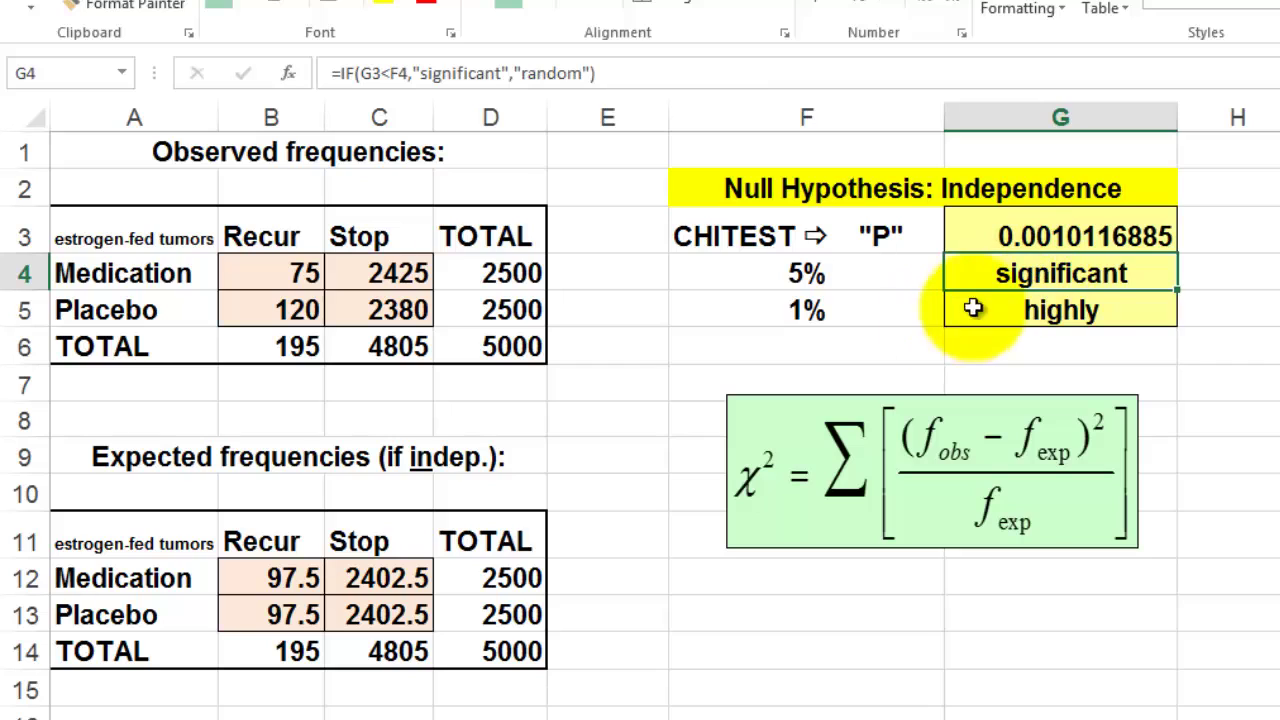
key("Down")
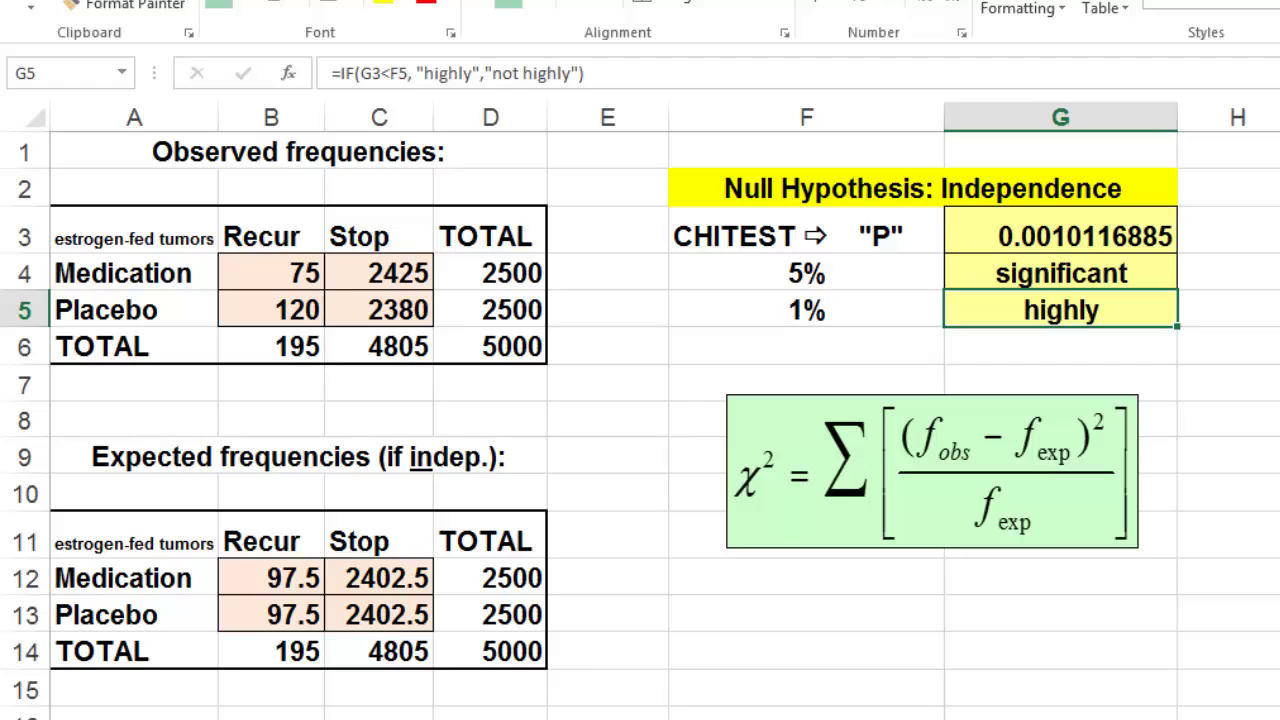
Step: Switch to the next worksheet with the No radiation / Plus radiation tables
key("ctrl+Page_Down")
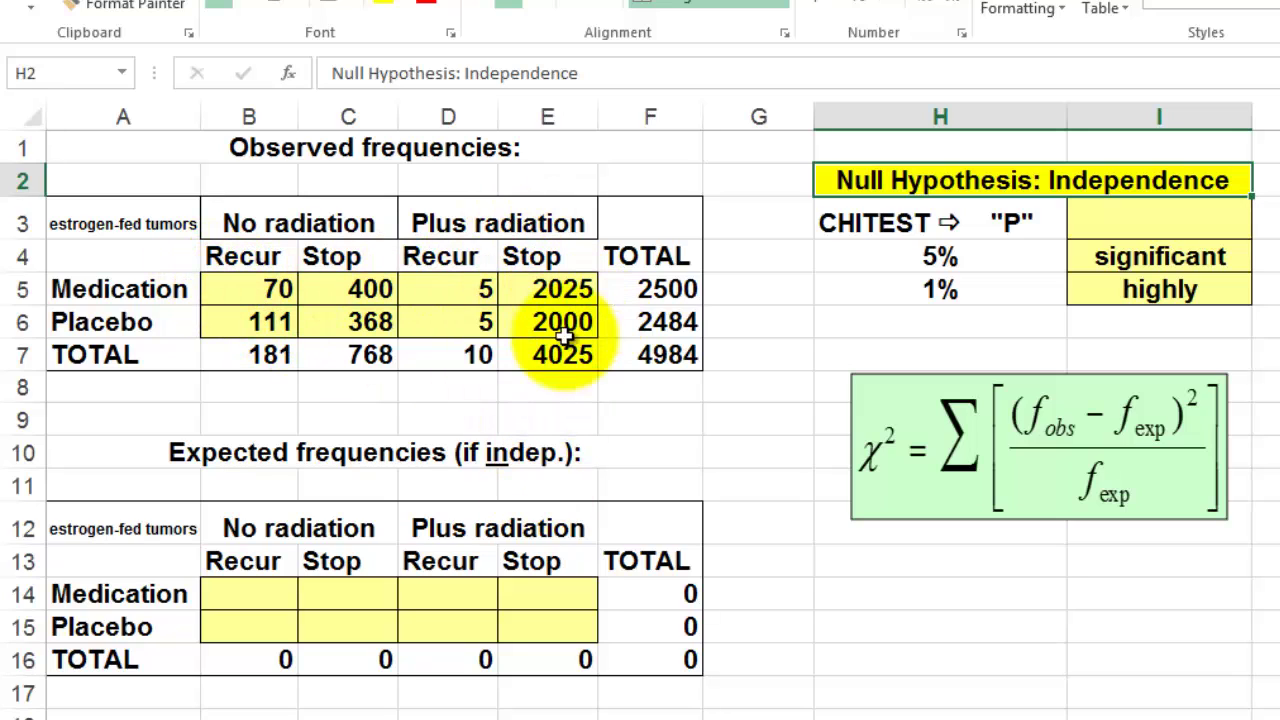
Step: Enter =$F5*B$7/$F$7 in B14 and fill it across B14:E15
left_click(237, 597)
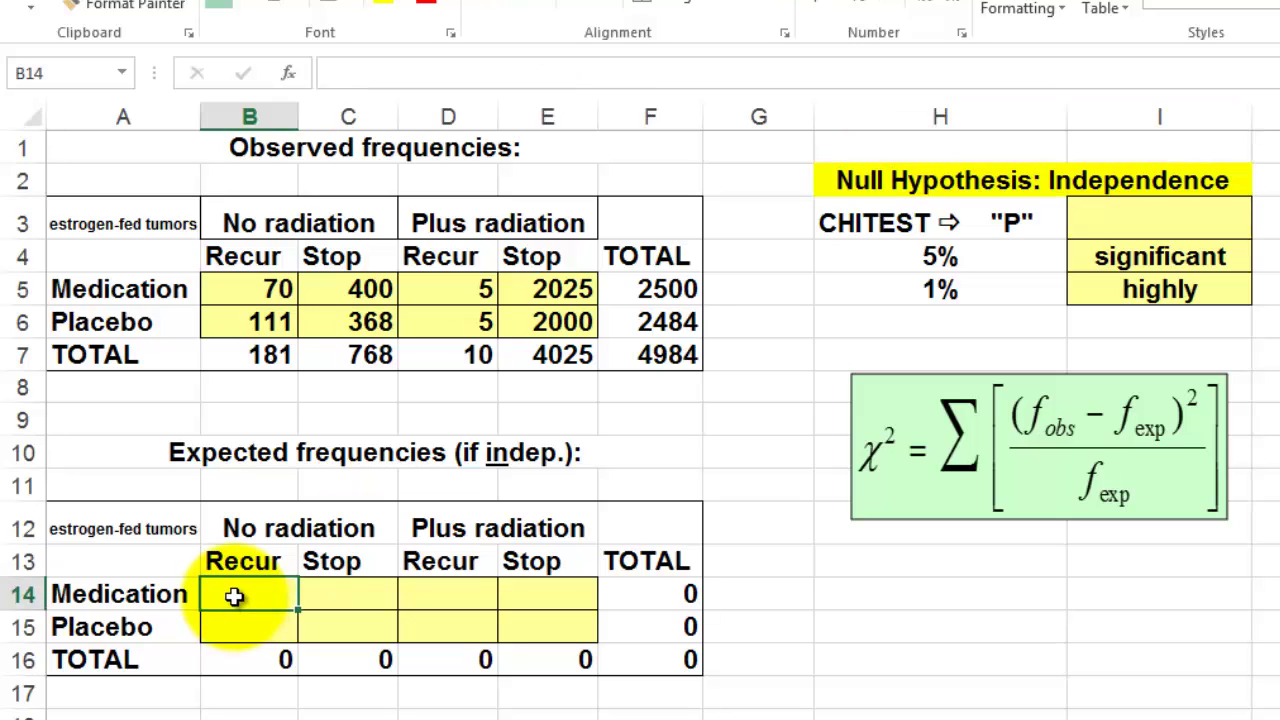
type("=")
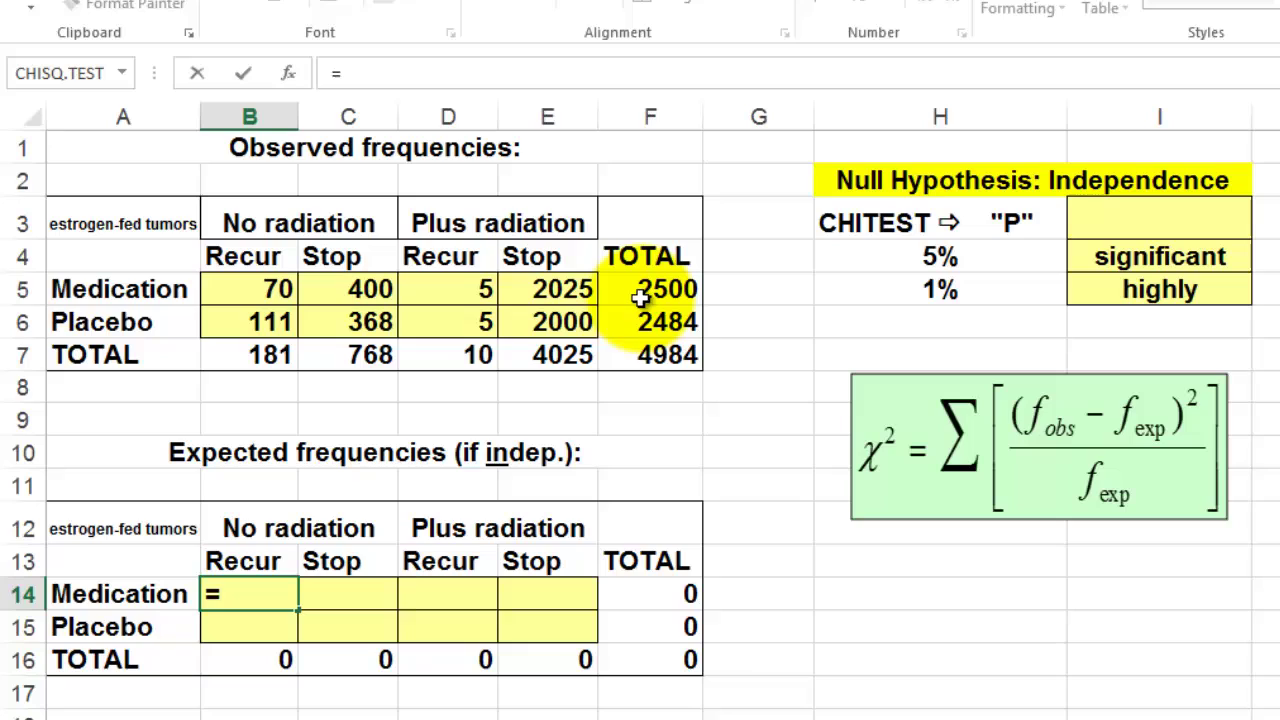
left_click(648, 289)
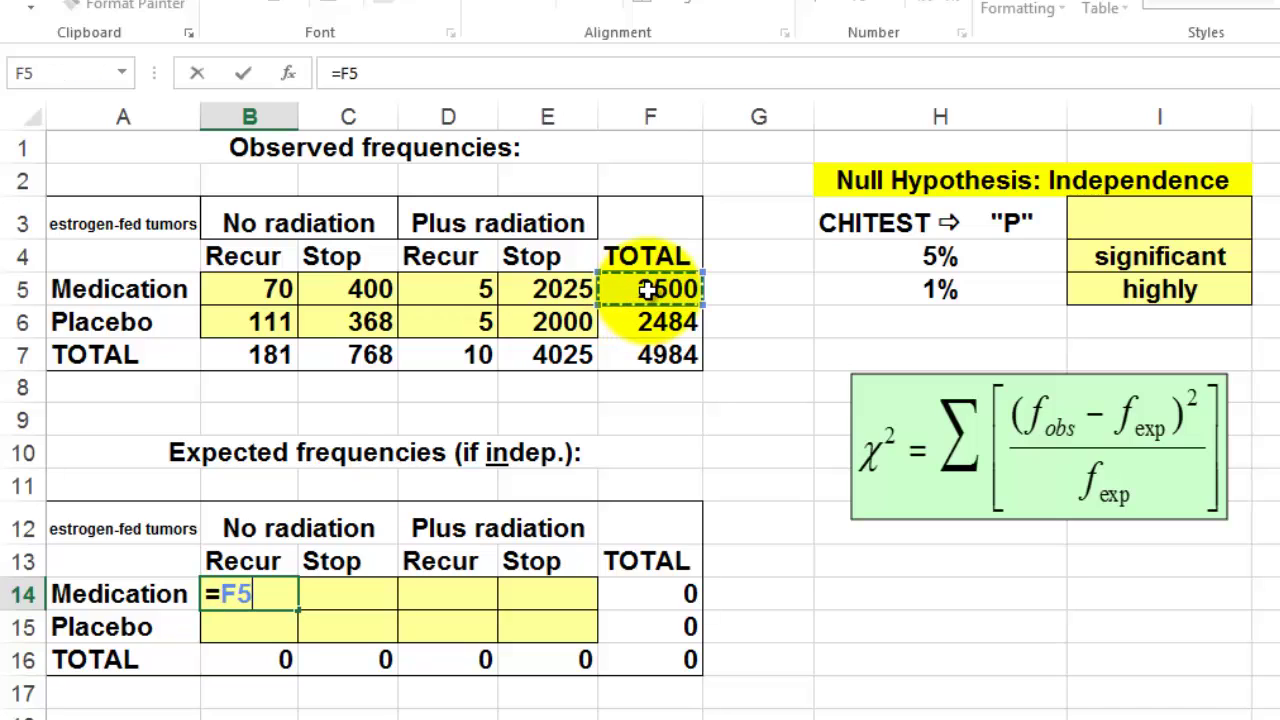
key("F4")
key("F4")
key("F4")
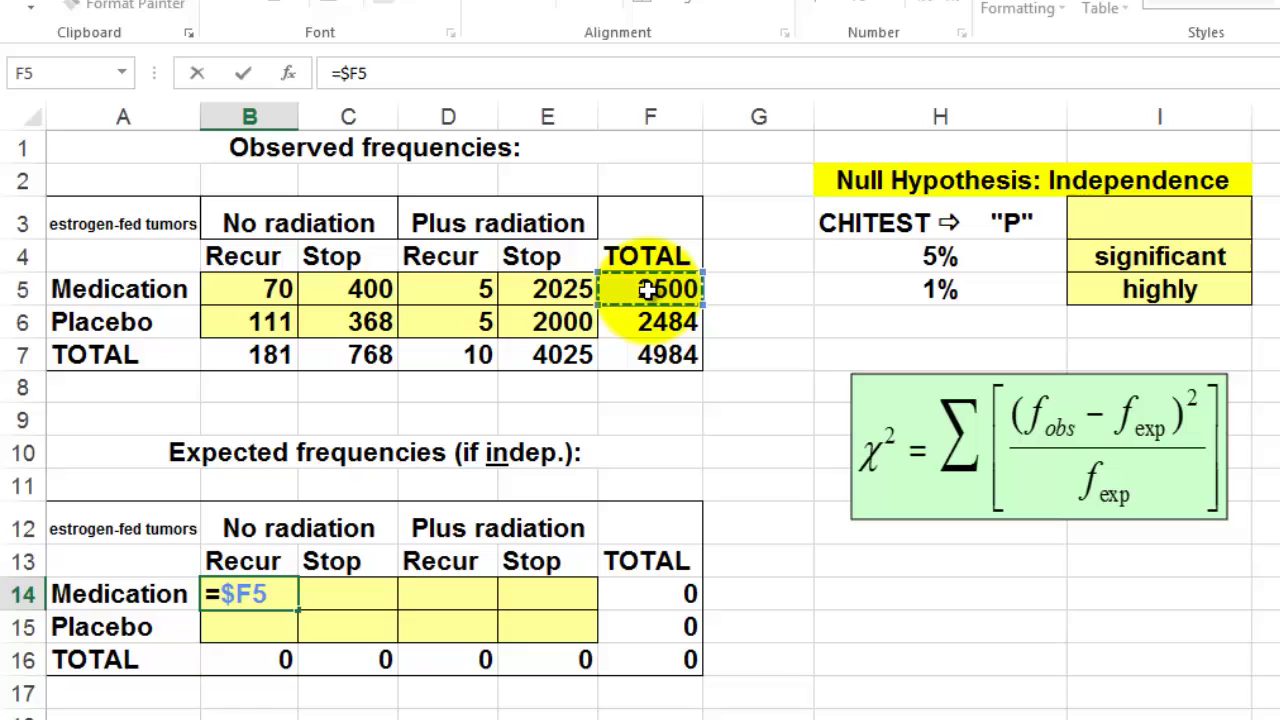
type("*")
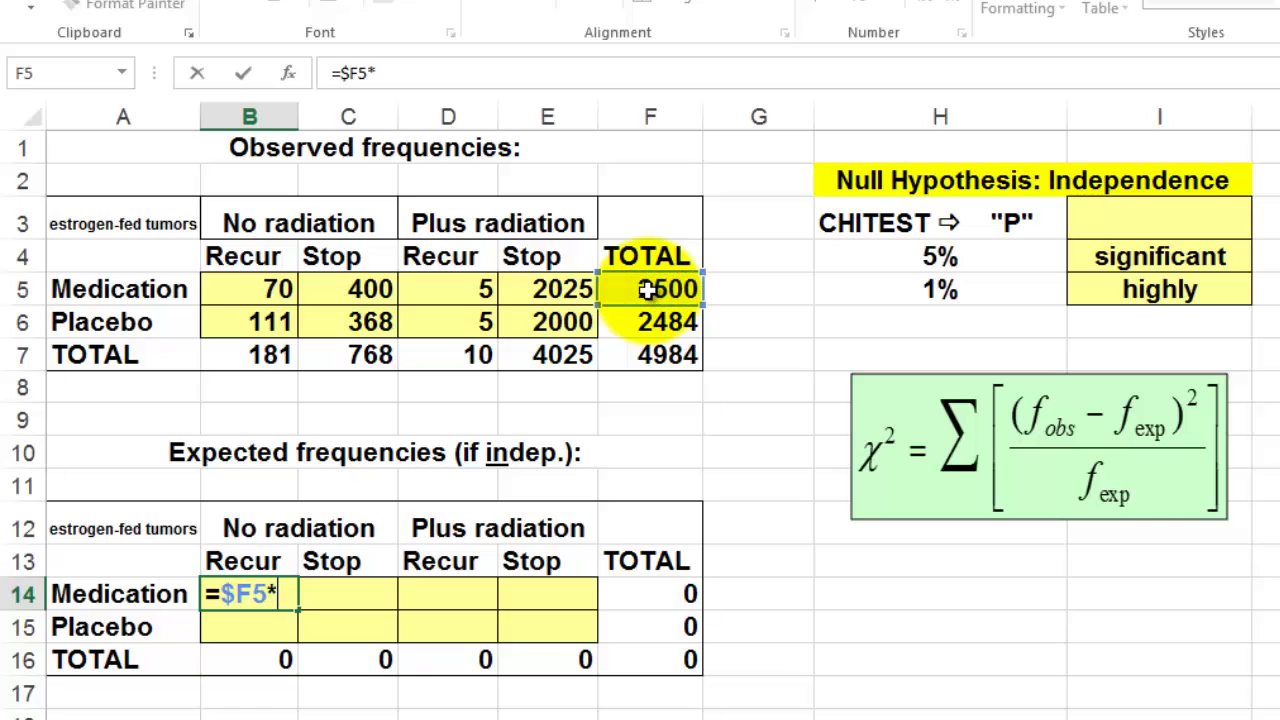
left_click(248, 356)
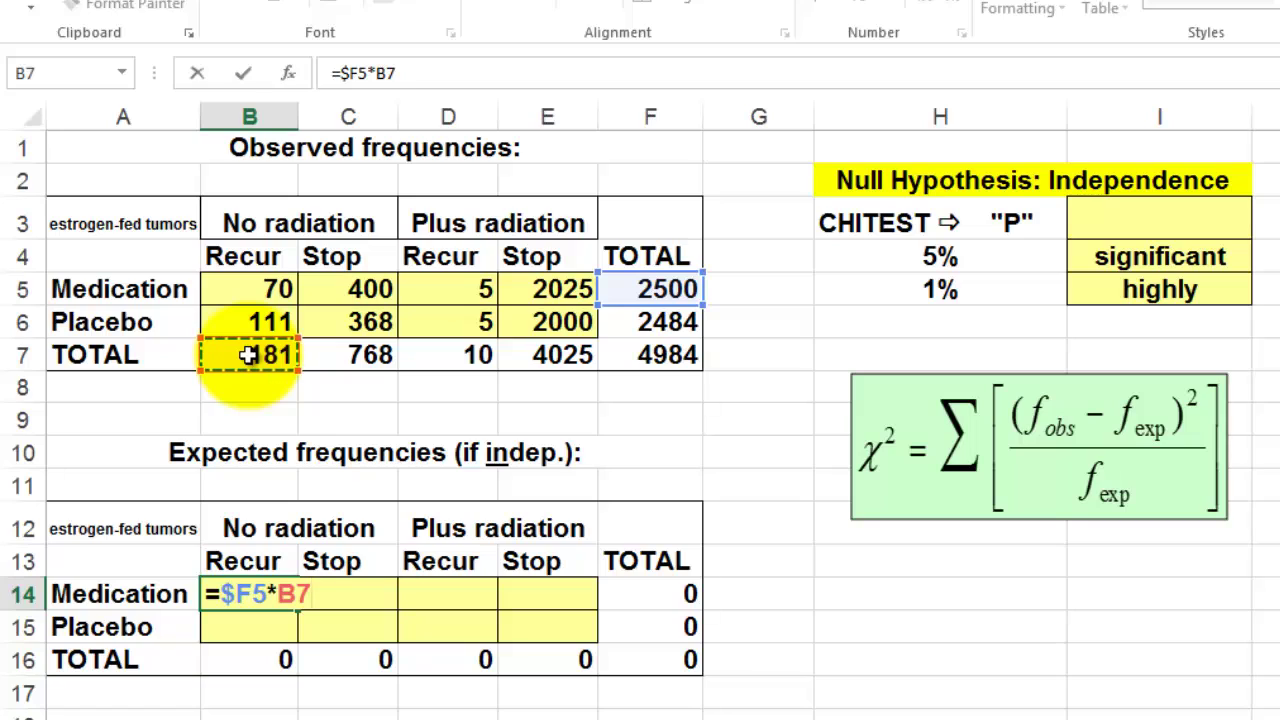
key("F4")
key("F4")
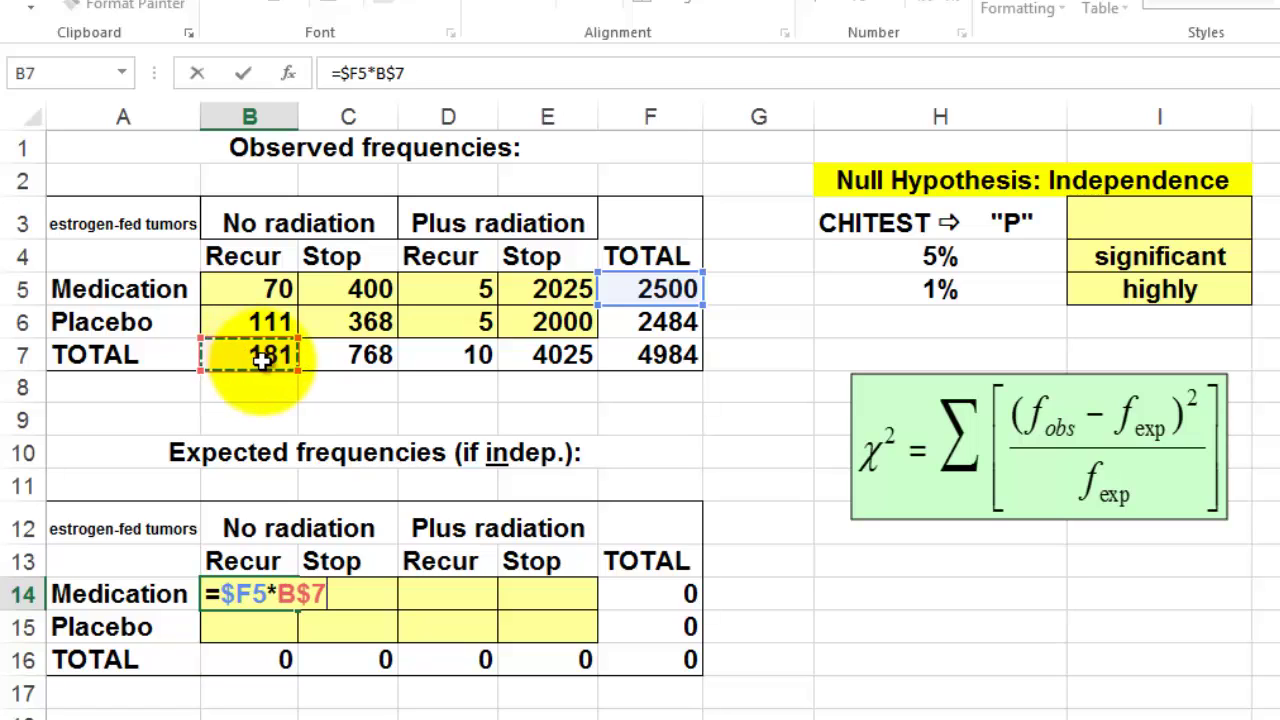
type("/")
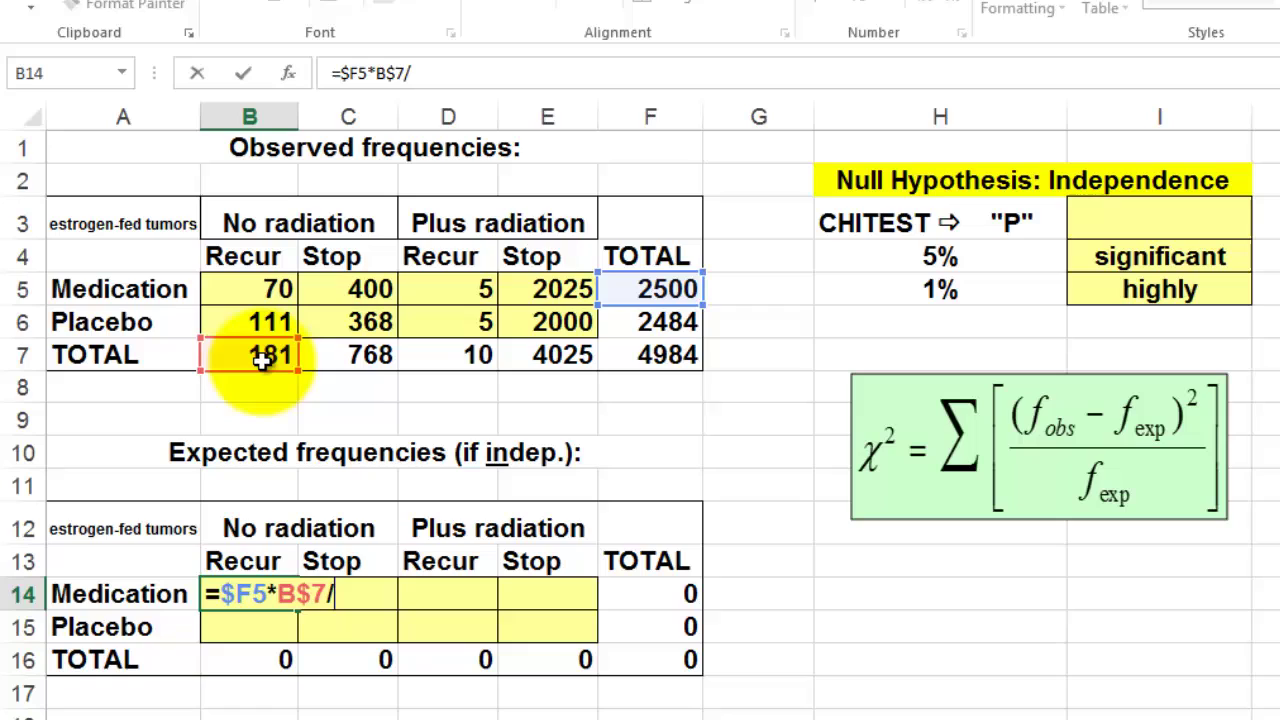
left_click(667, 357)
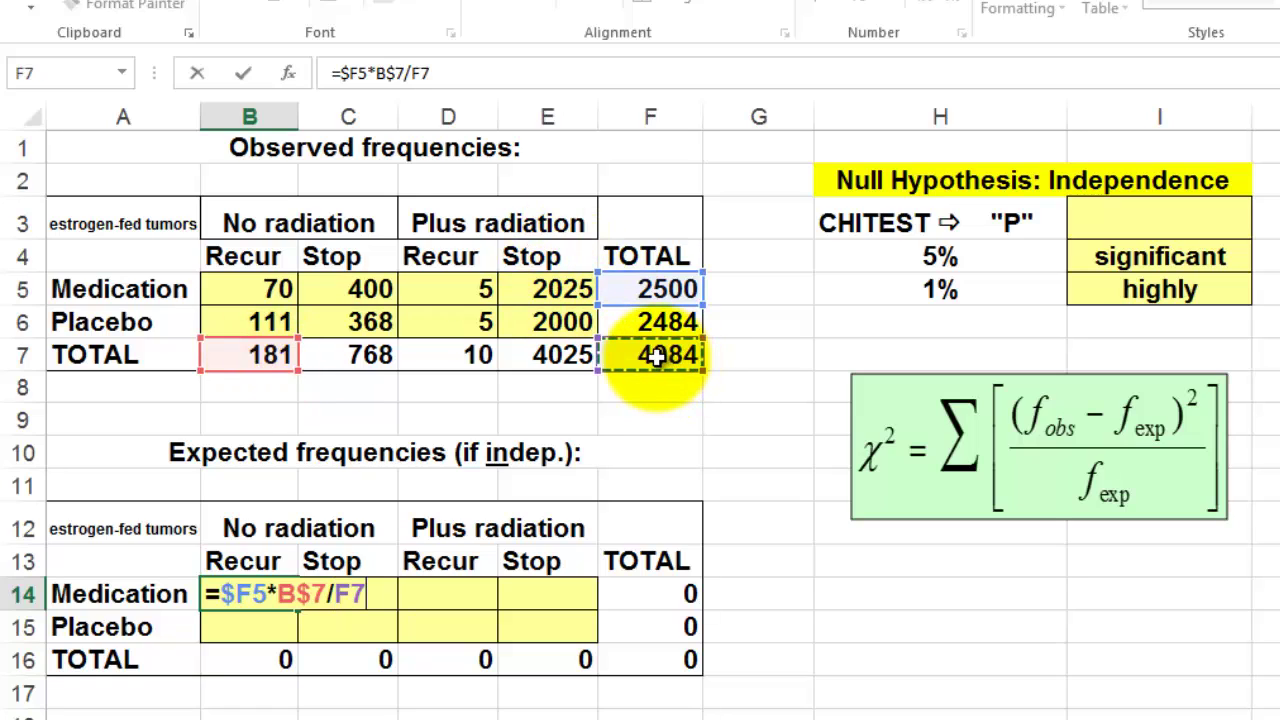
key("F4")
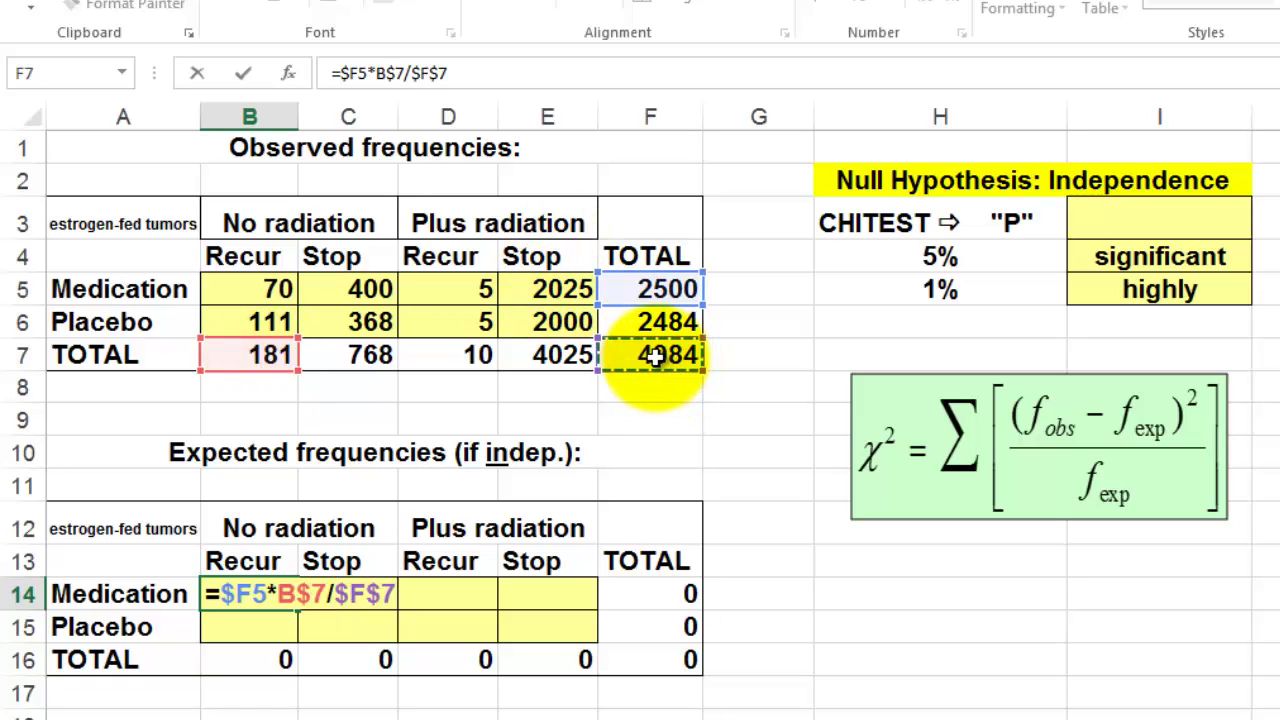
key("ctrl+Return")
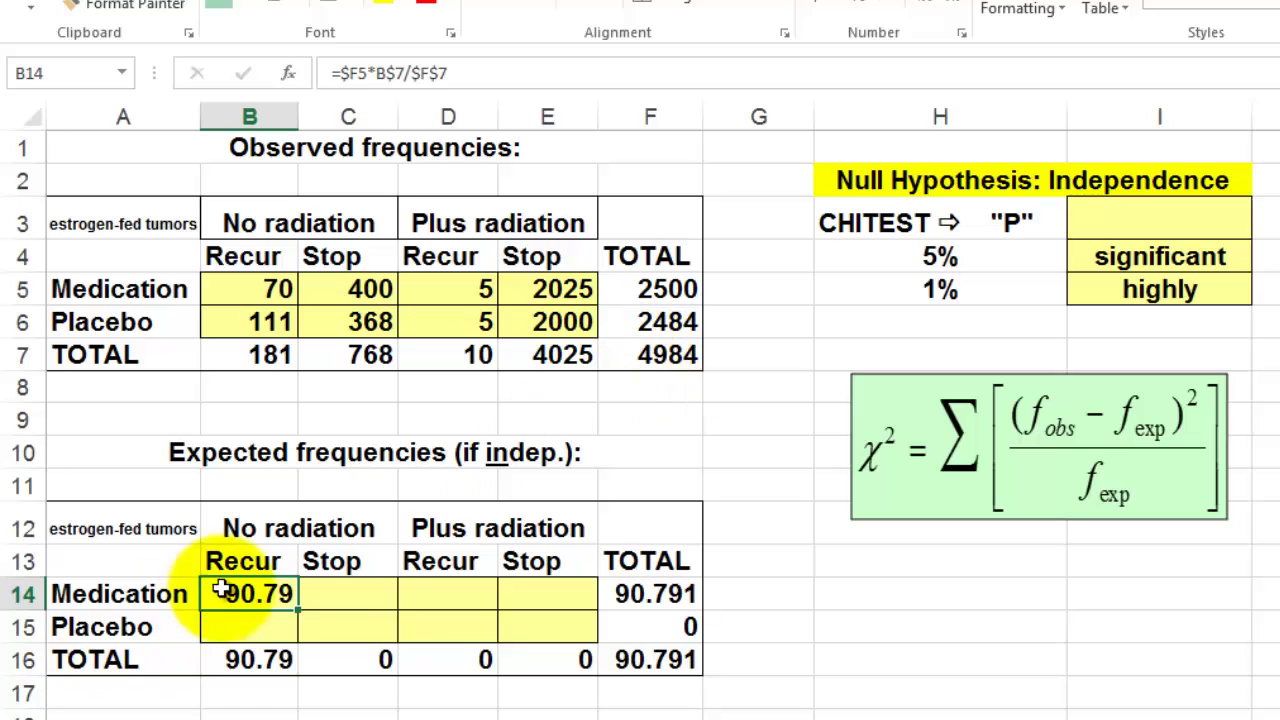
left_click_drag(297, 609, 585, 650)
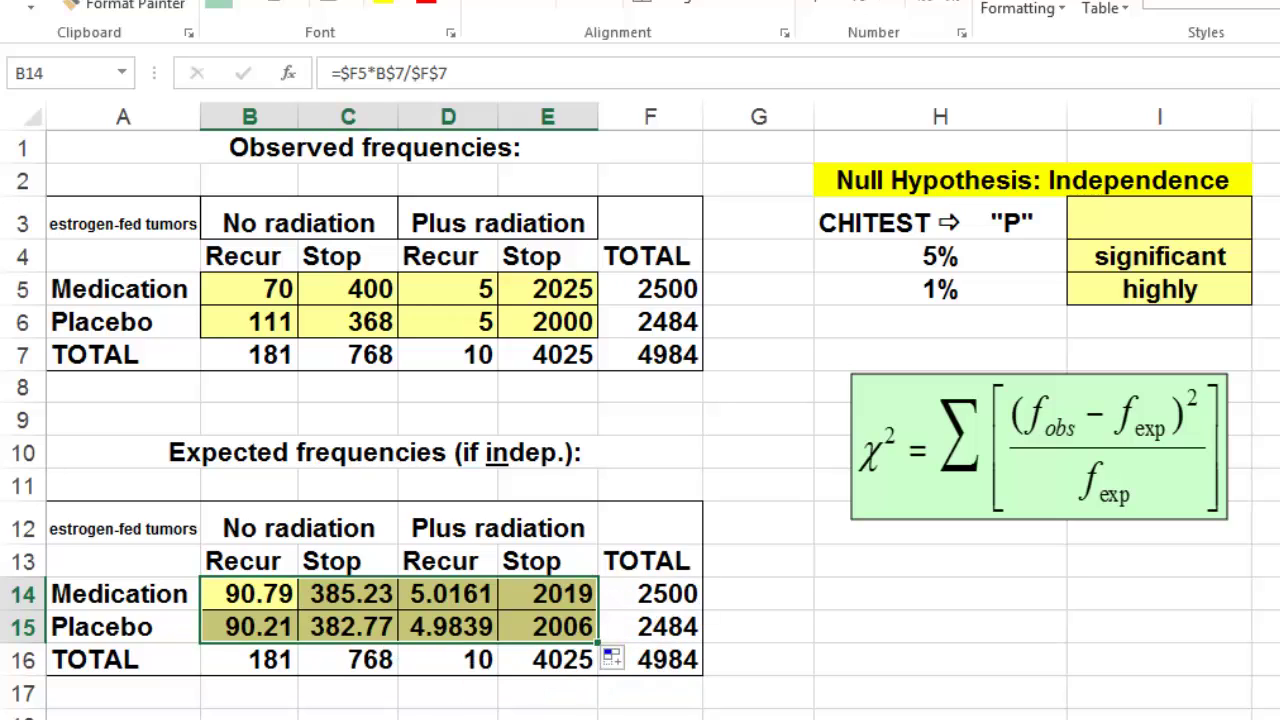
Step: Start a CHISQ.TEST function in cell I3 from the function picker
left_click(1150, 228)
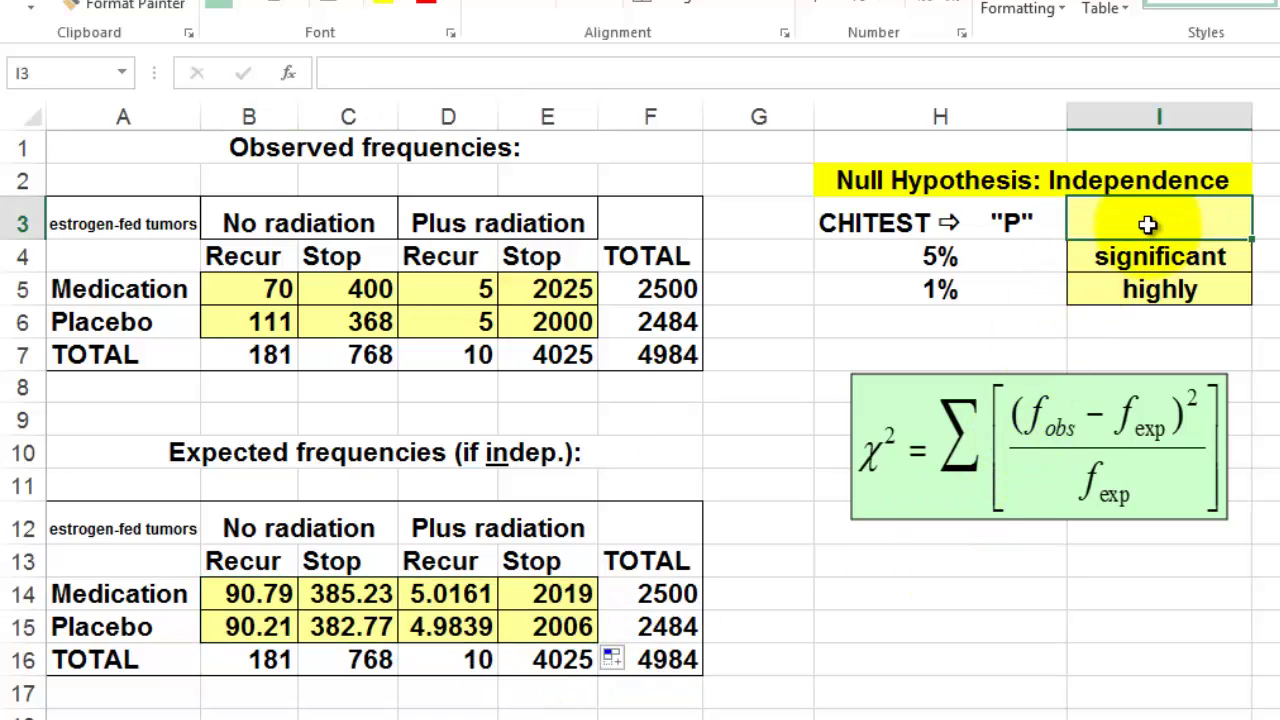
left_click(288, 73)
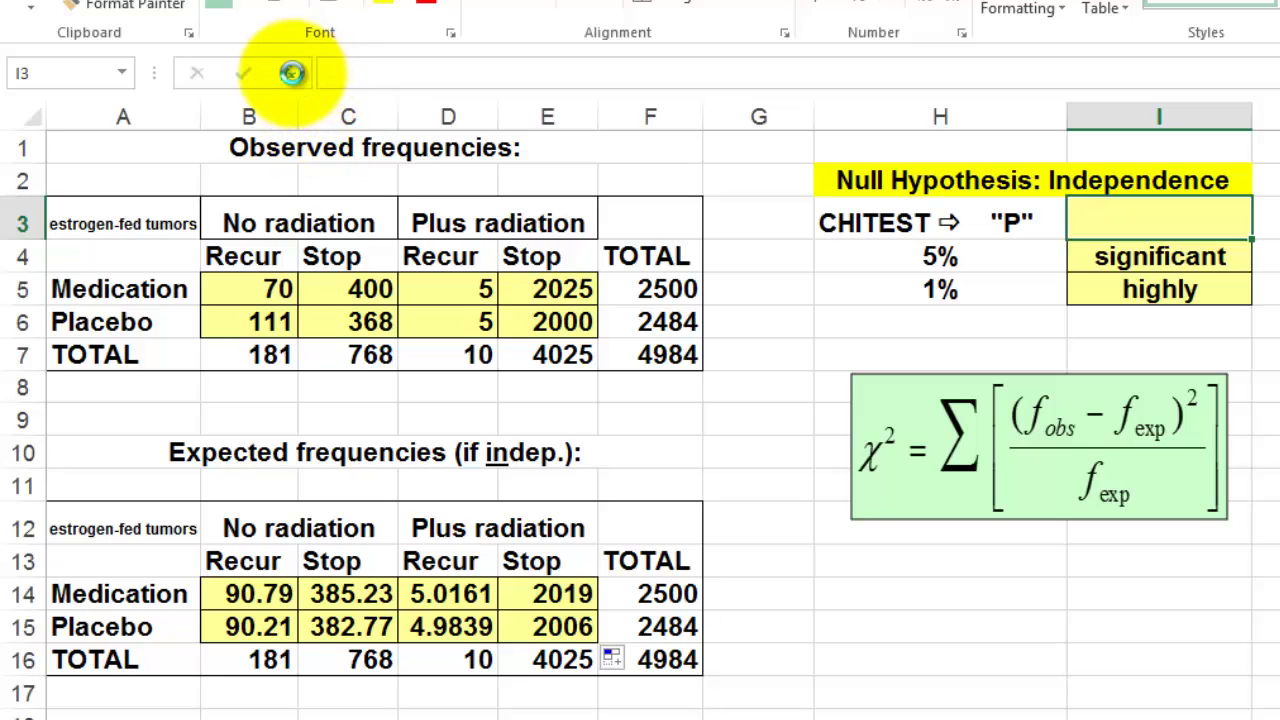
left_click(873, 564)
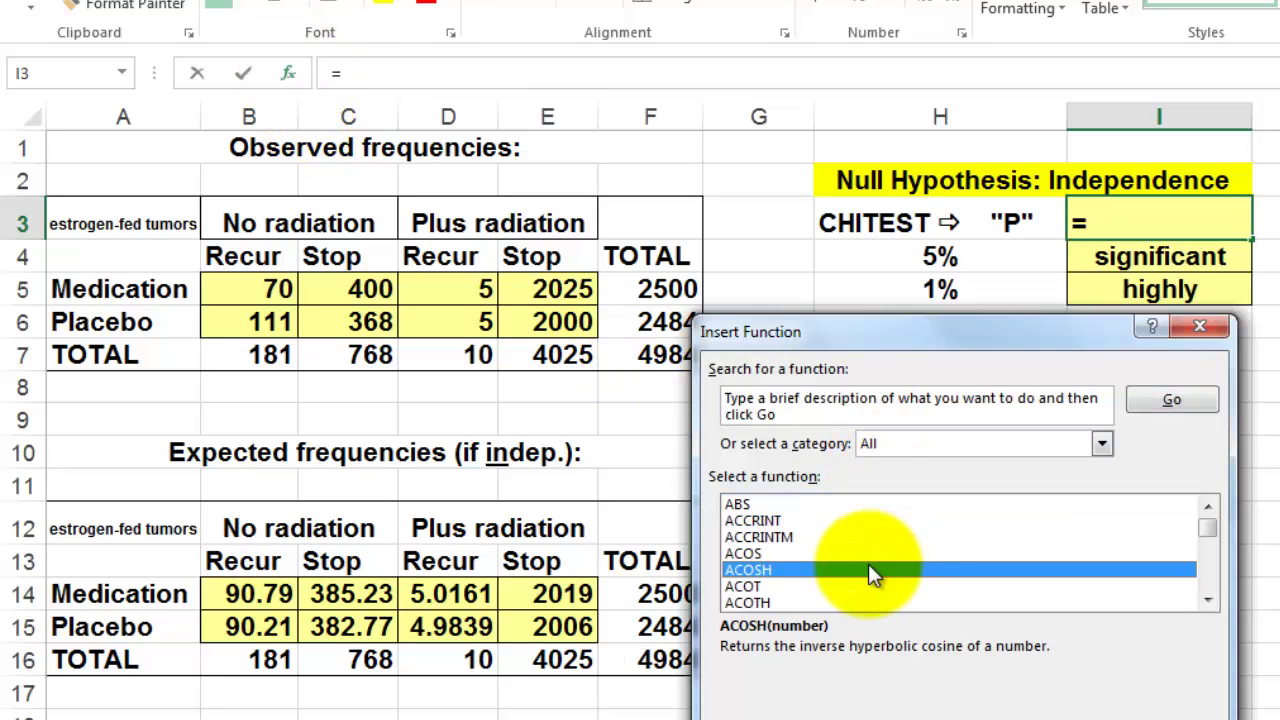
type("chisq")
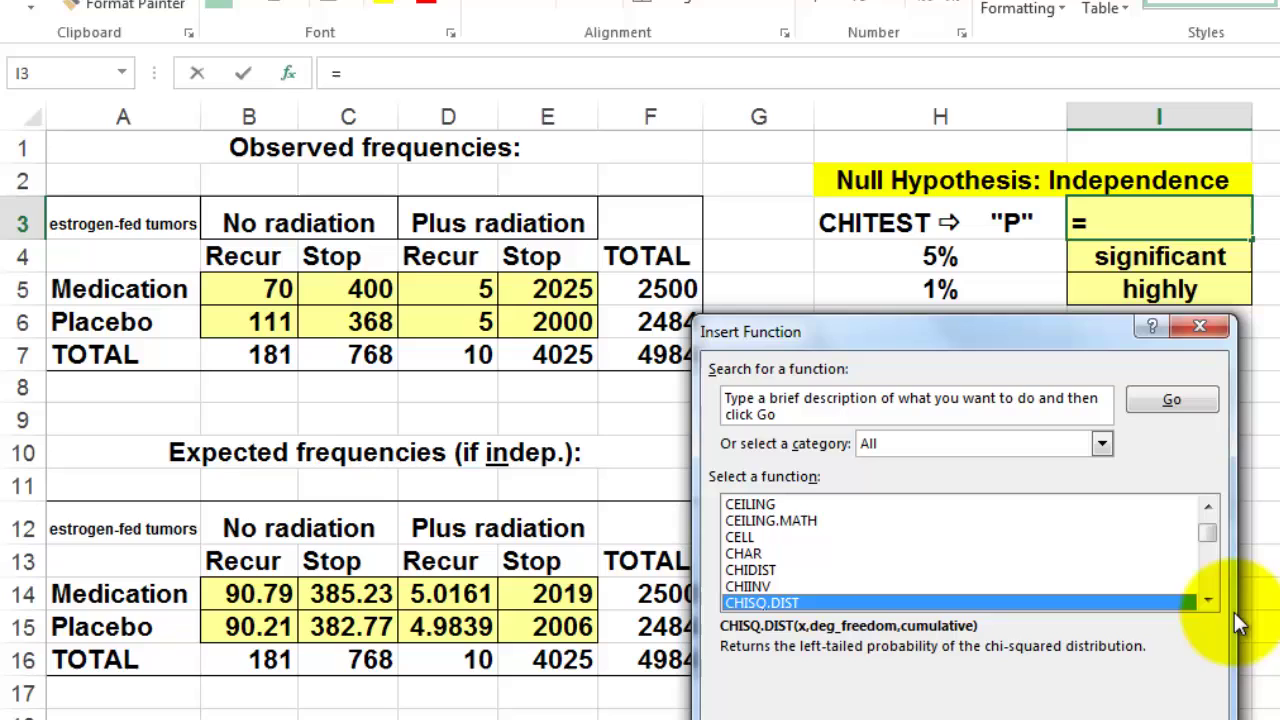
left_click(1206, 597)
left_click(1206, 597)
left_click(1206, 597)
left_click(1206, 597)
left_click(1206, 597)
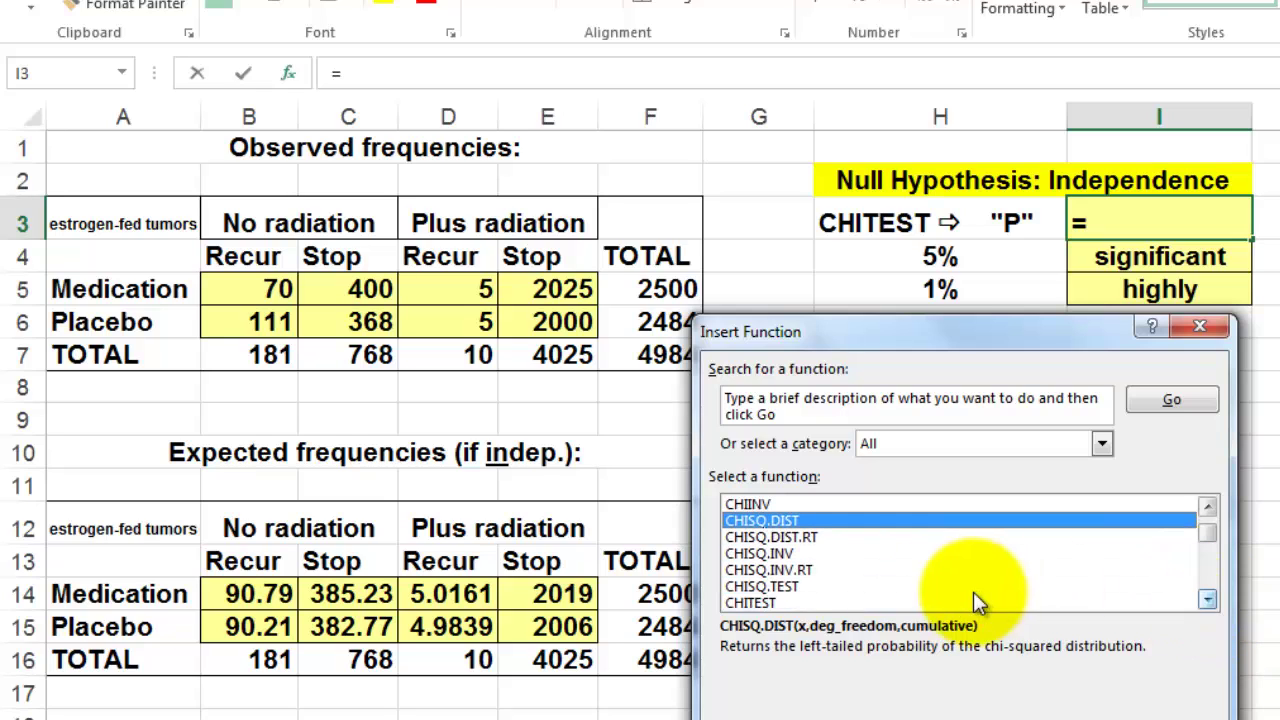
left_click(772, 585)
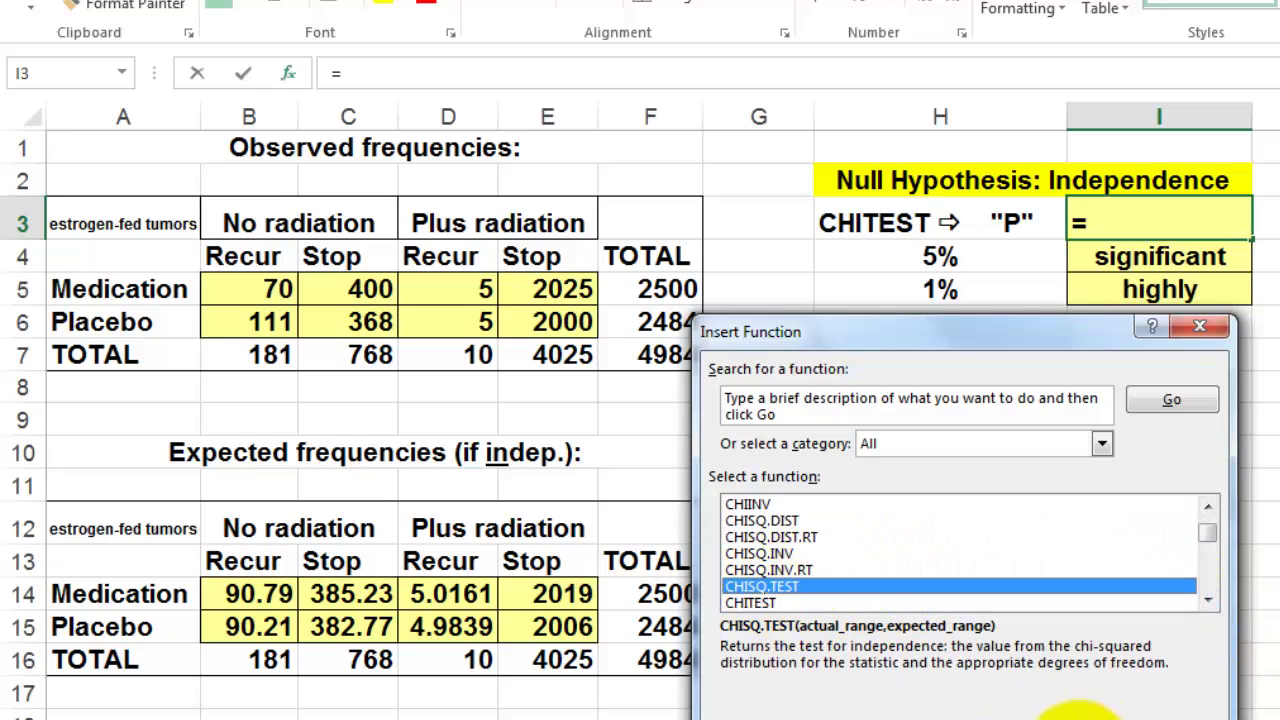
key("Return")
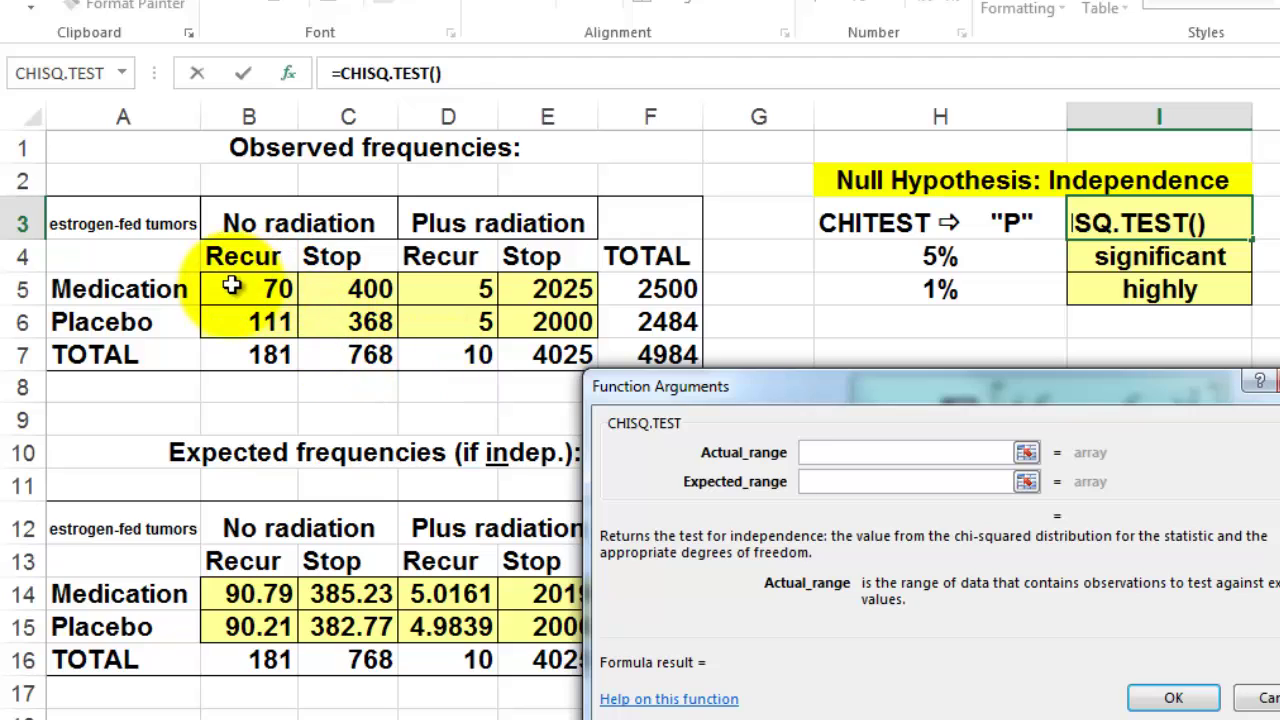
Step: Set Actual_range B5:E6 and Expected_range B14:E15, giving a p-value of 0.013311888
left_click_drag(237, 285, 530, 321)
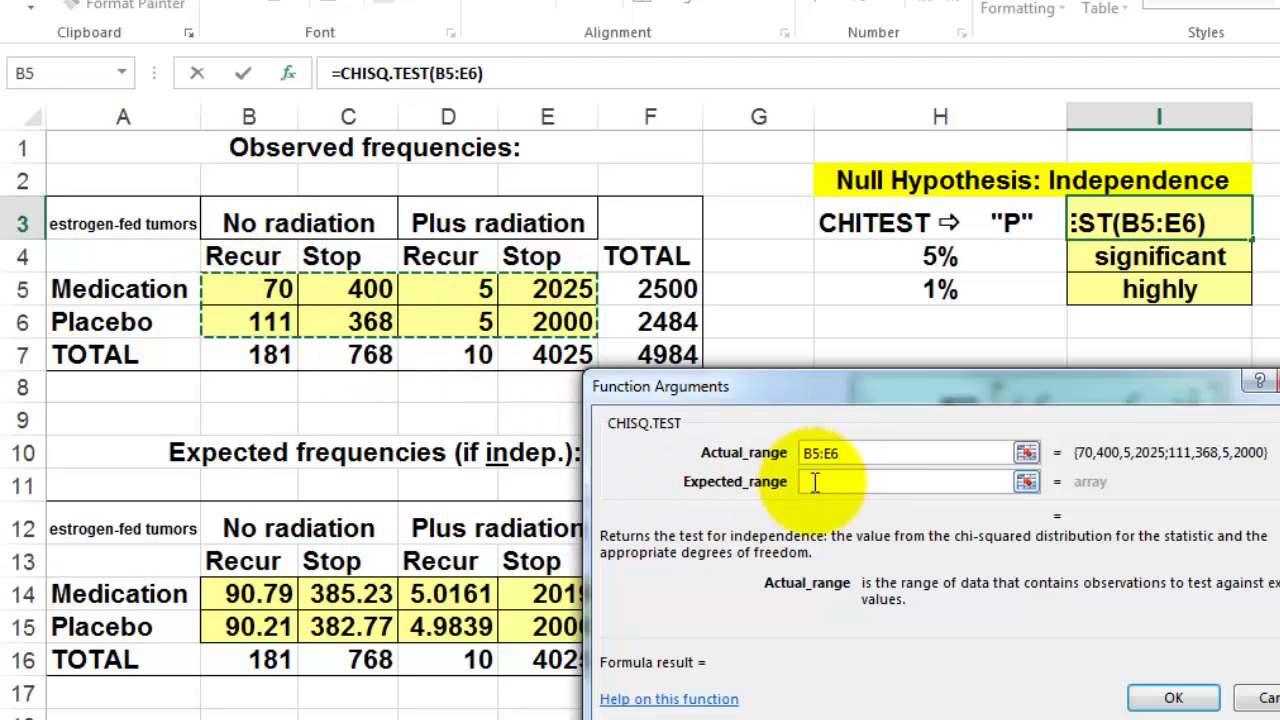
left_click(813, 481)
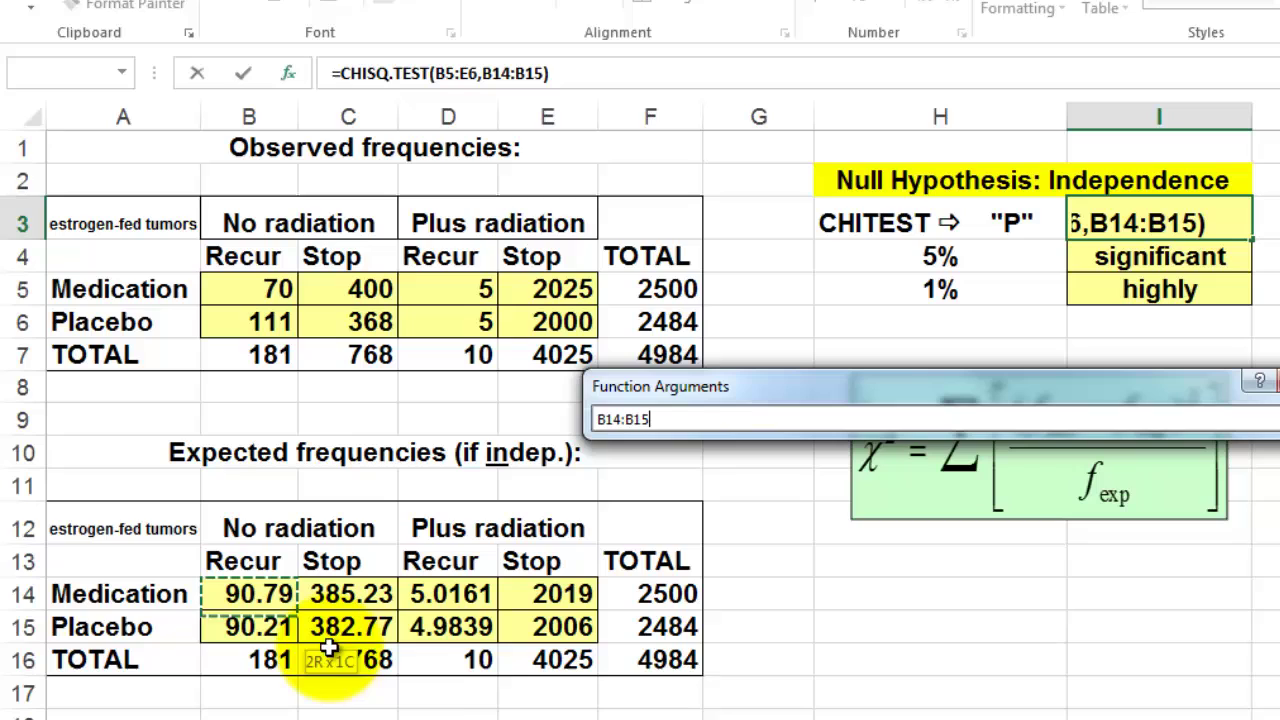
left_click_drag(330, 650, 525, 660)
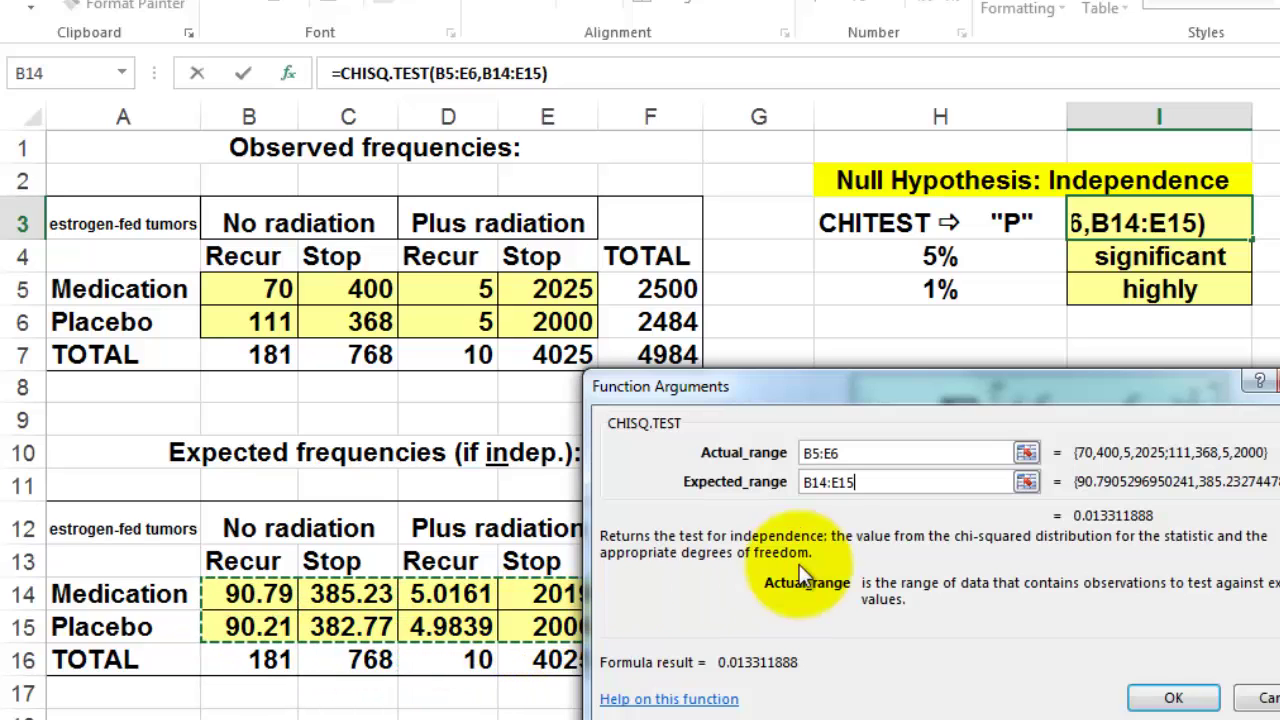
left_click(1172, 700)
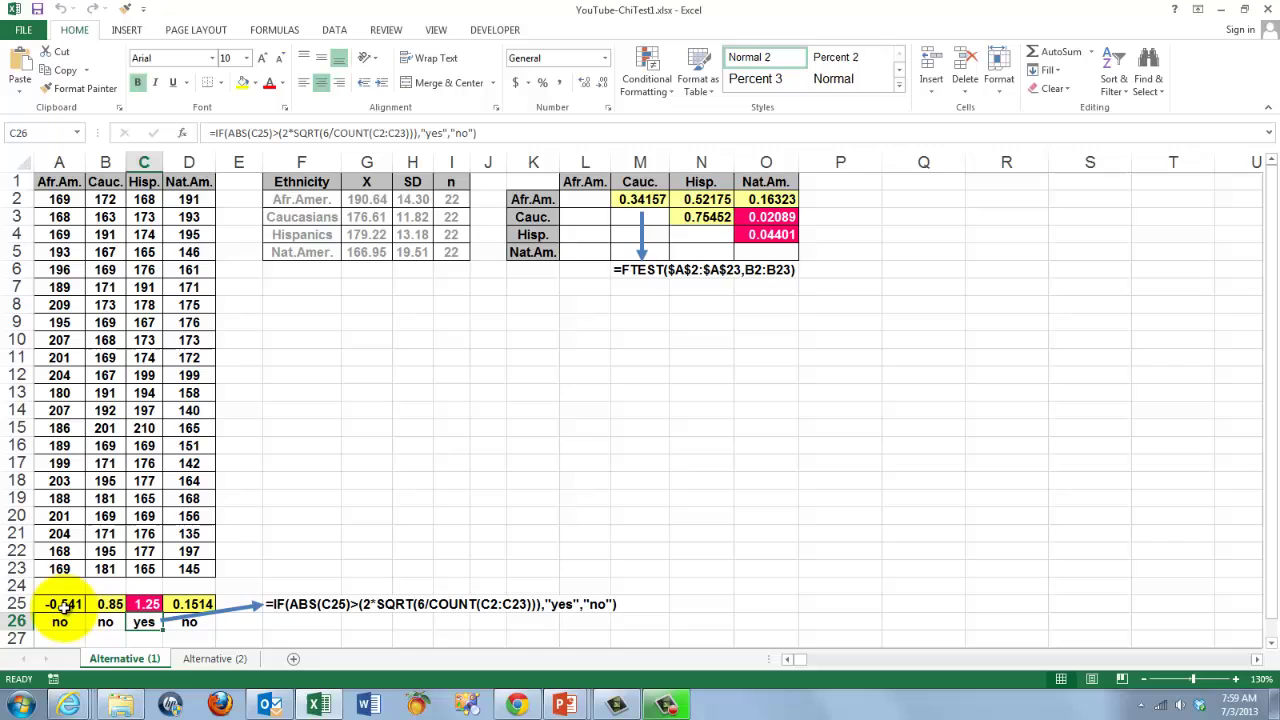
left_click(144, 603)
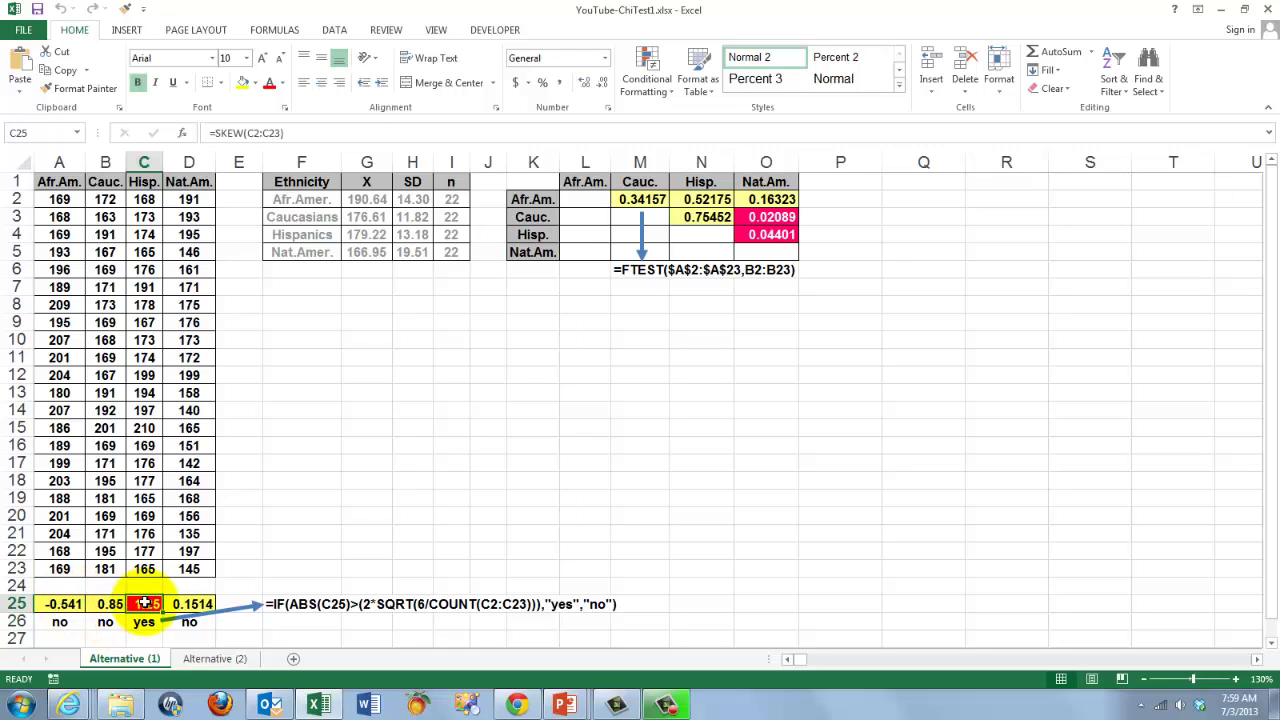
left_click(182, 133)
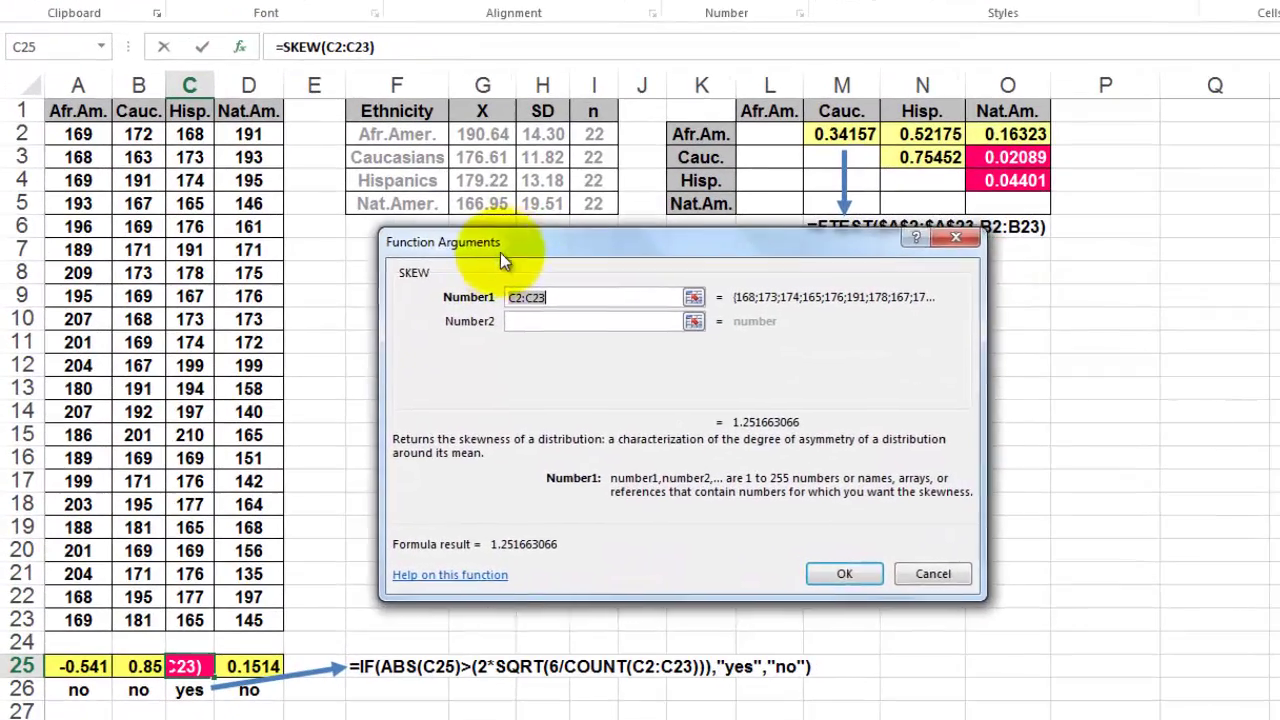
left_click_drag(477, 305, 370, 300)
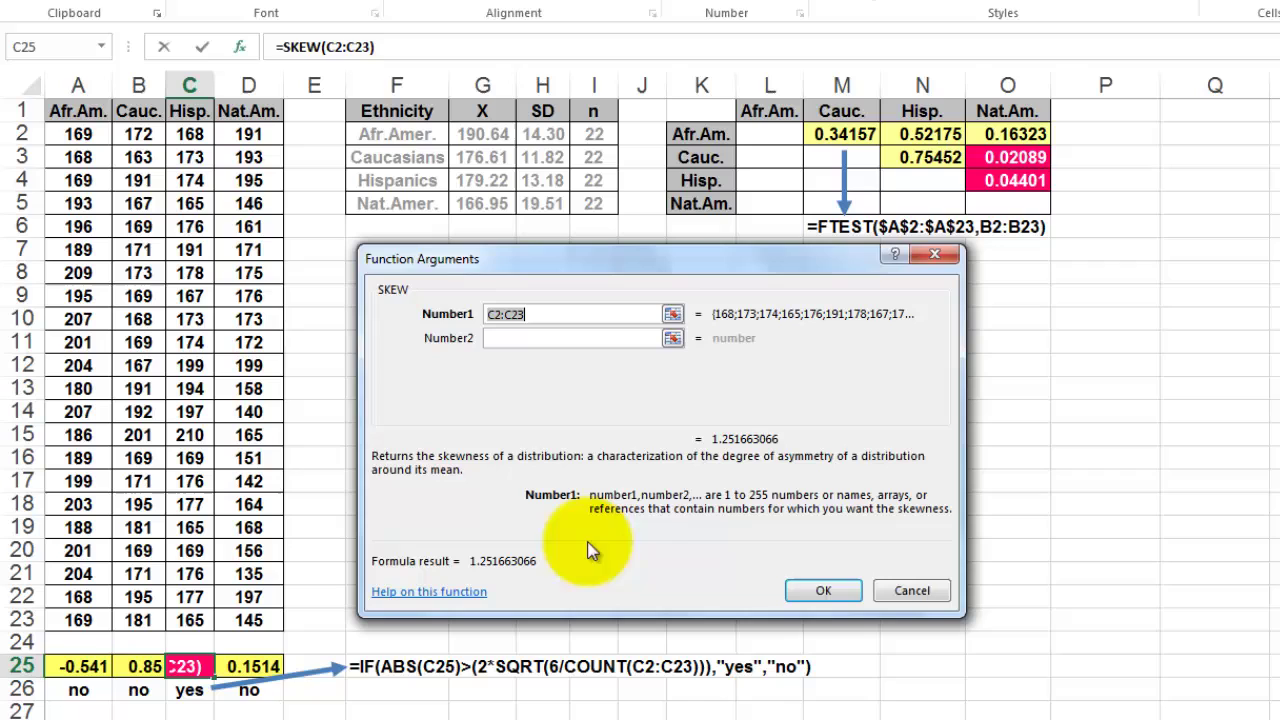
left_click(911, 590)
key("ctrl+Return")
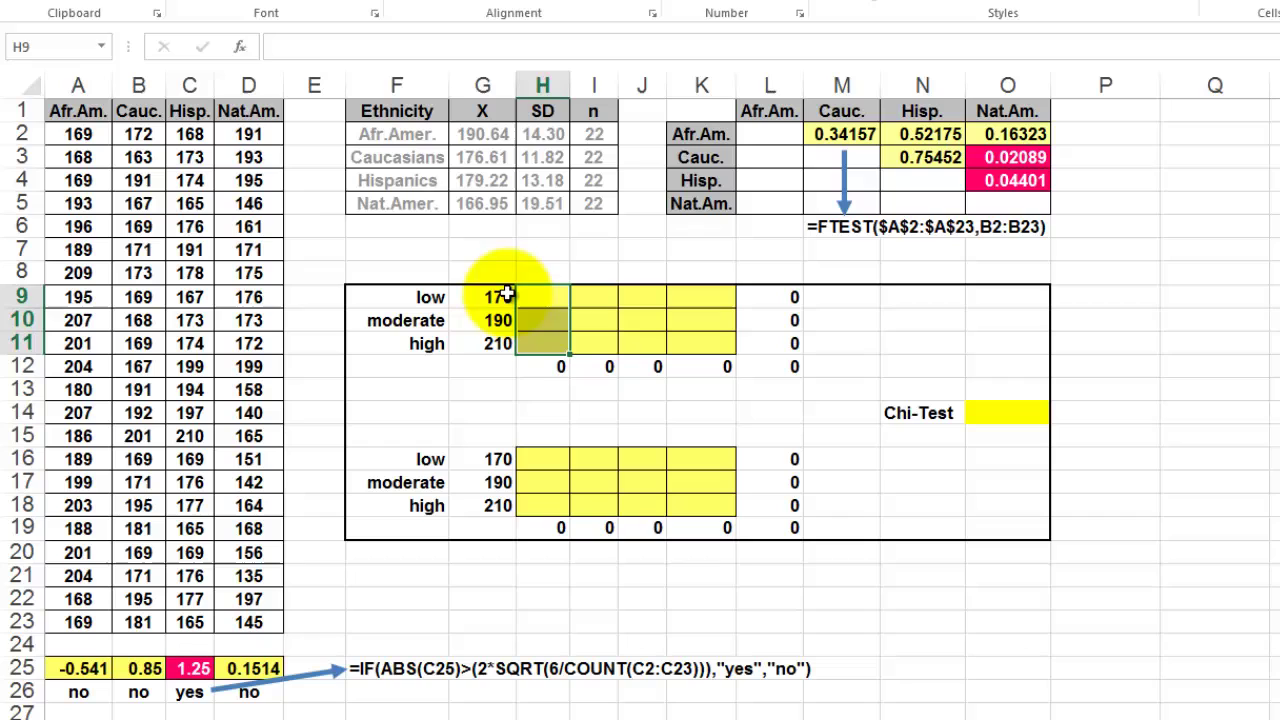
Step: Choose the FREQUENCY function from All categories for cell H9
left_click(240, 47)
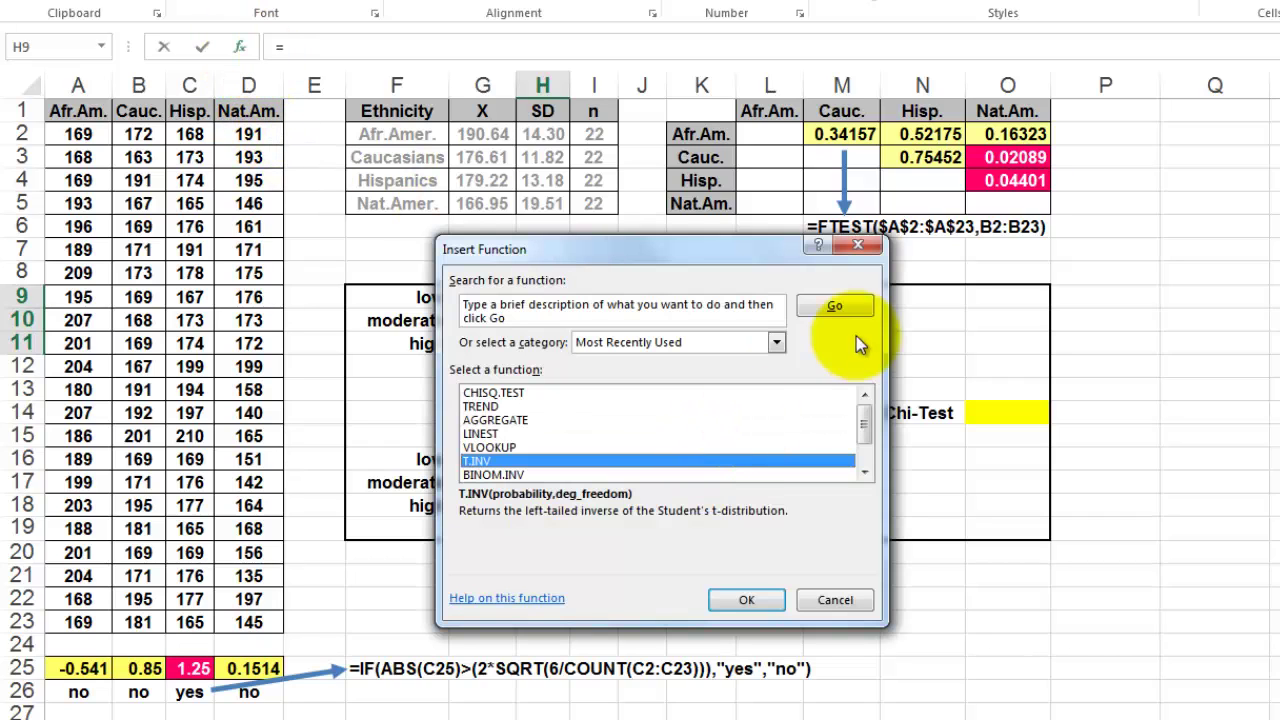
left_click(776, 345)
left_click(600, 378)
left_click(533, 447)
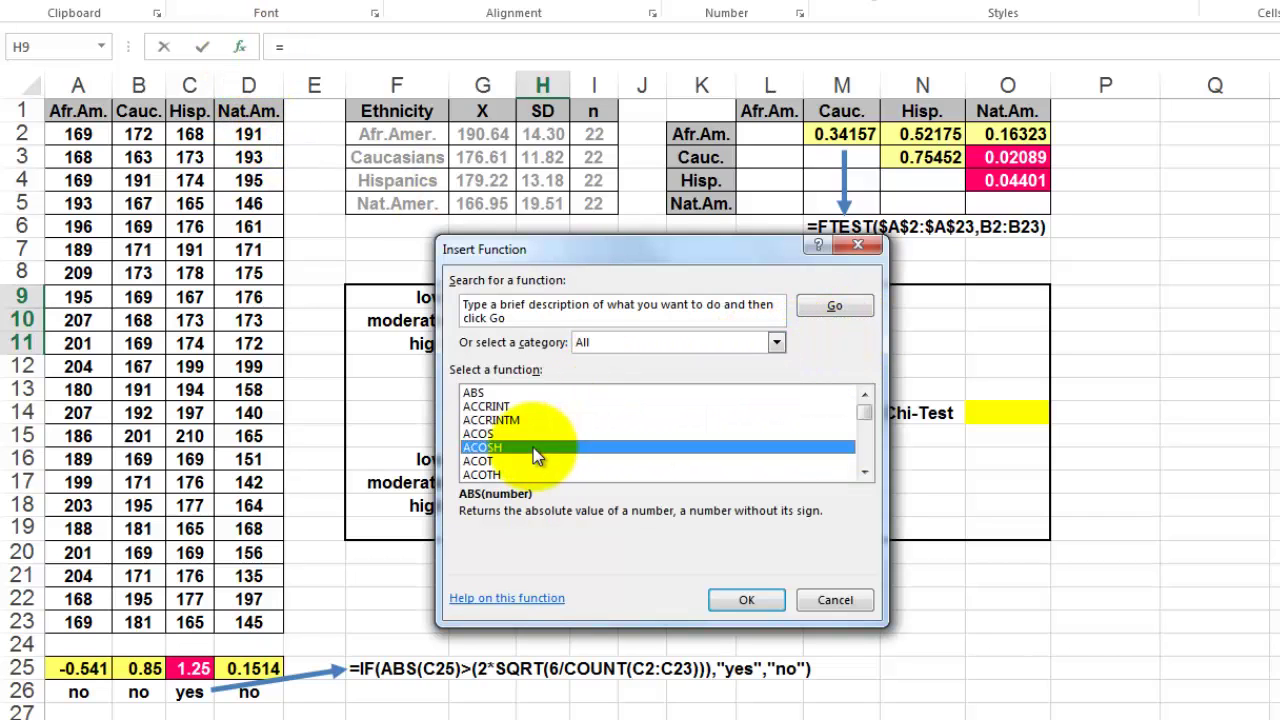
type("fr")
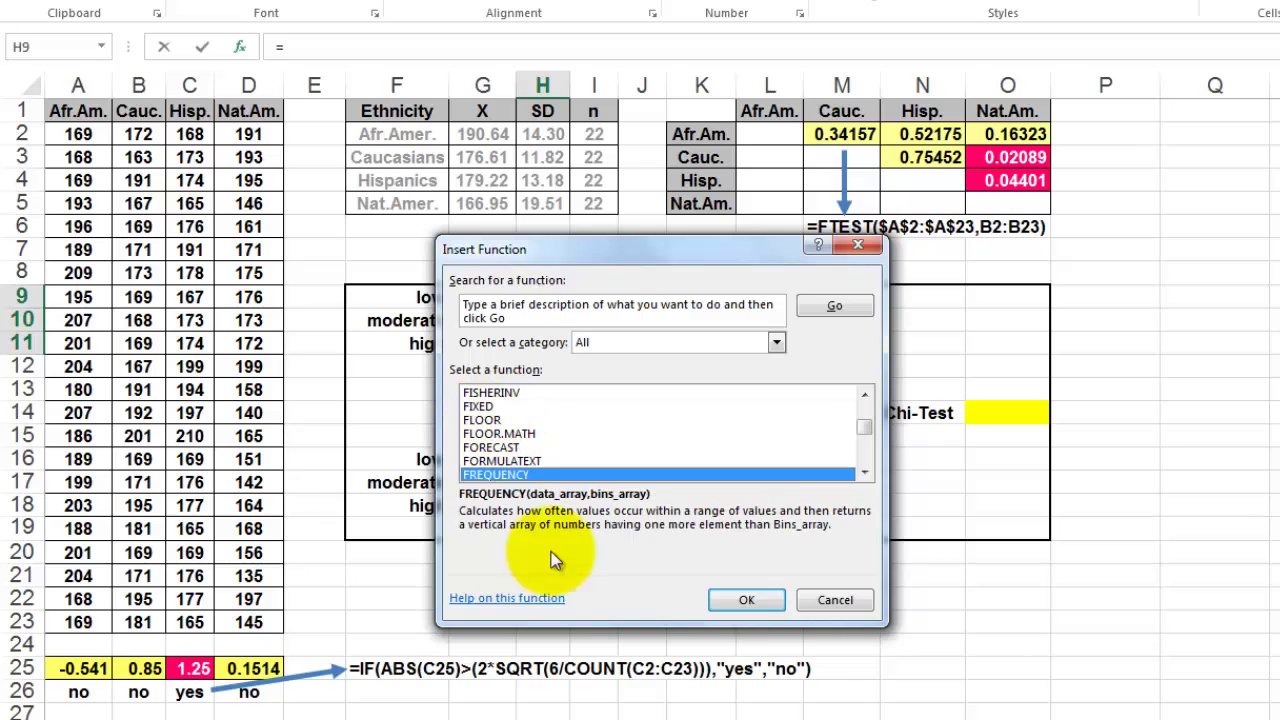
left_click(740, 598)
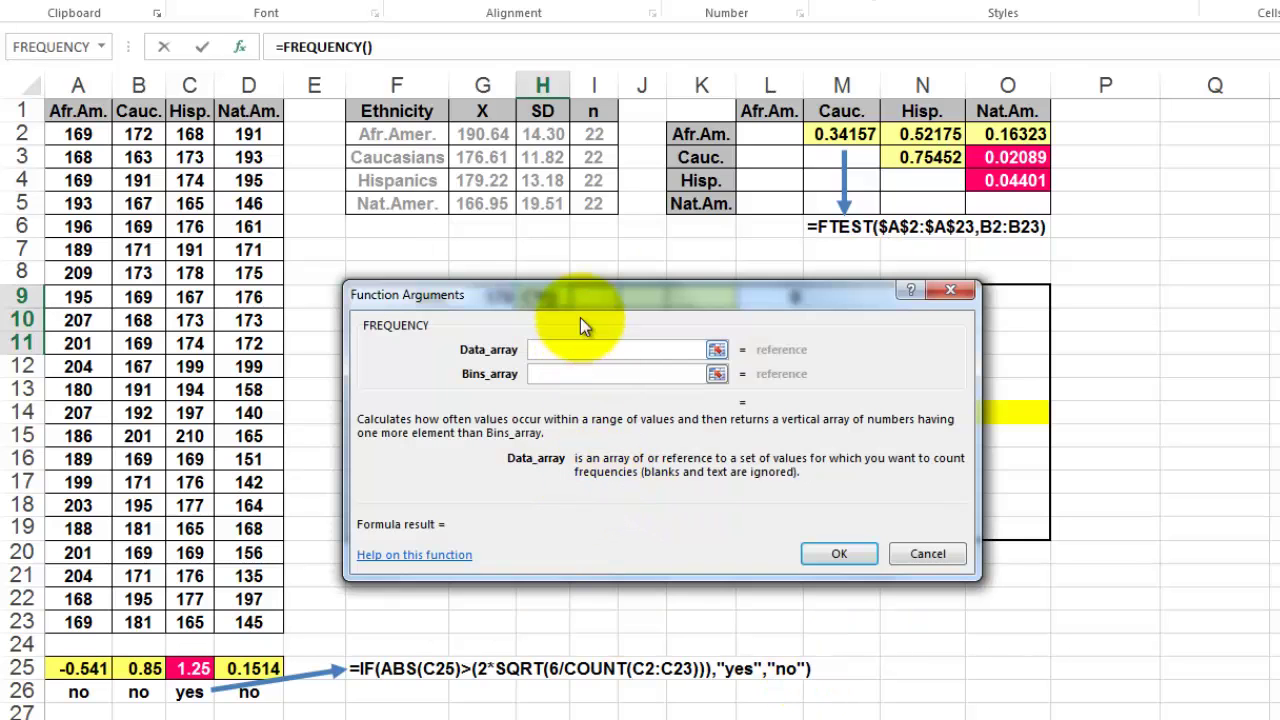
left_click_drag(581, 300, 559, 398)
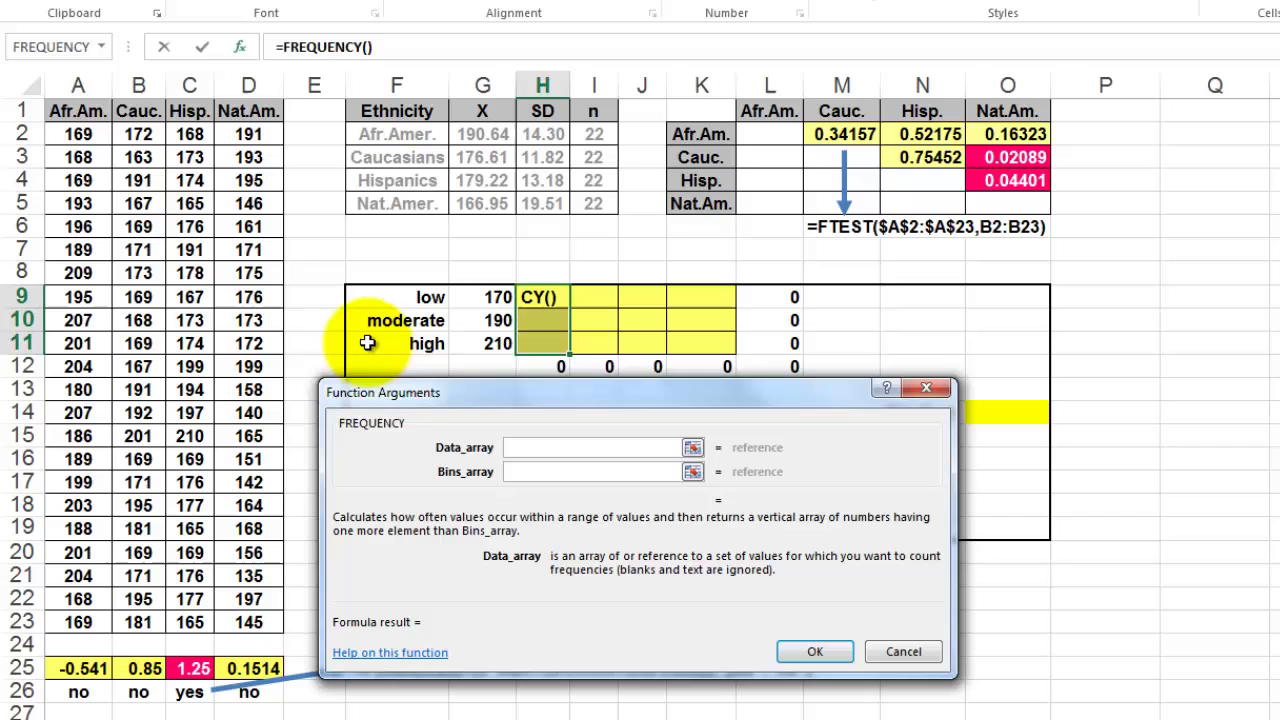
Step: Array-enter FREQUENCY(A2:A23, $G$9:$G$11) in H9:H11 and fill it across to column K
left_click(68, 134)
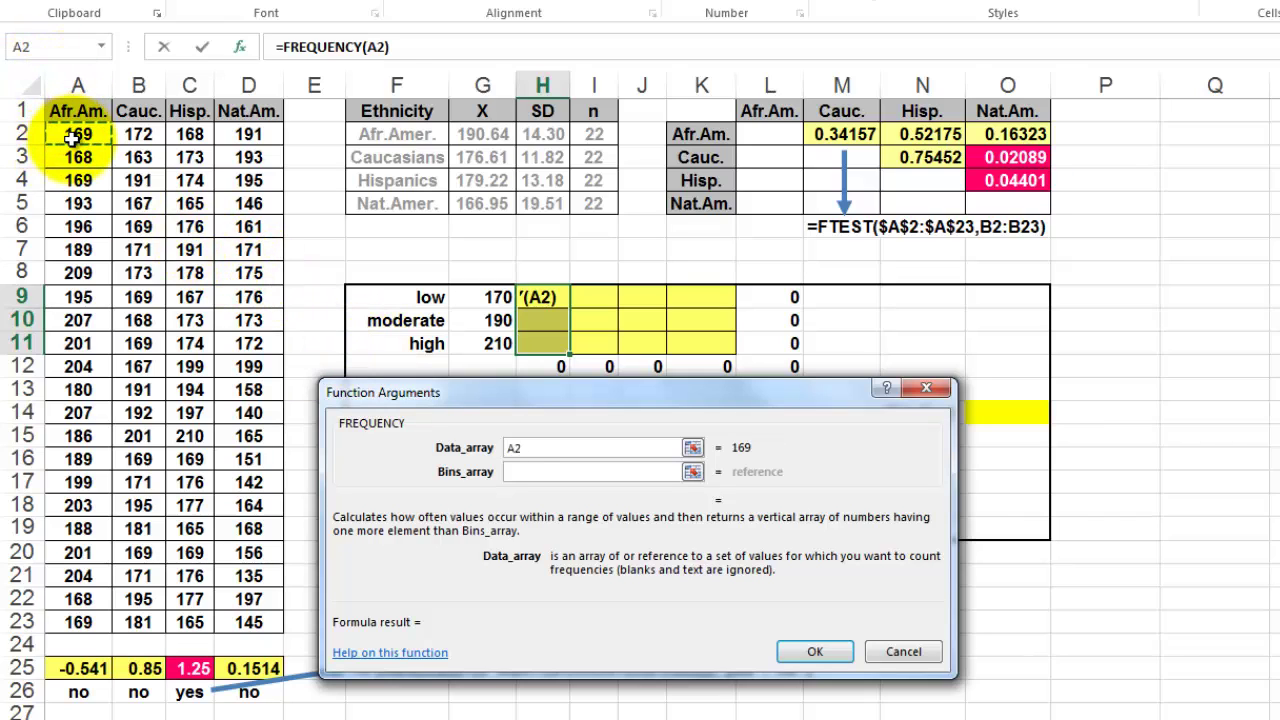
key("ctrl+shift+Down")
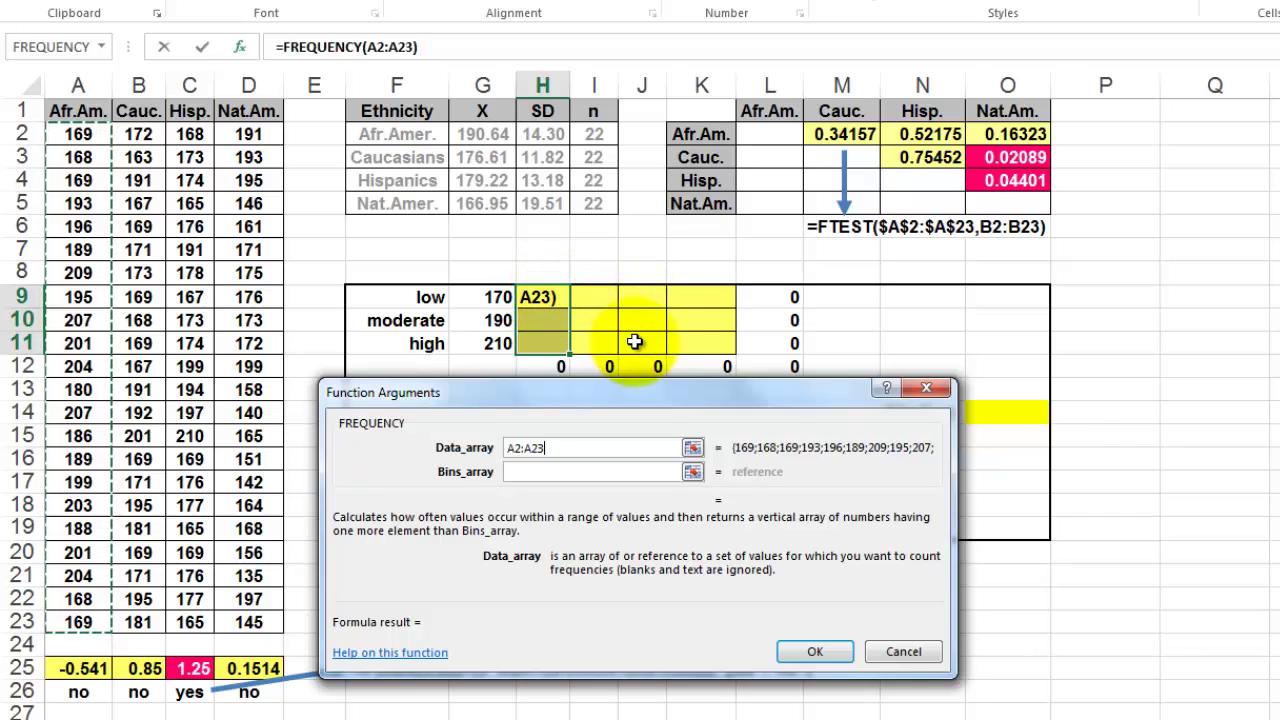
left_click(535, 471)
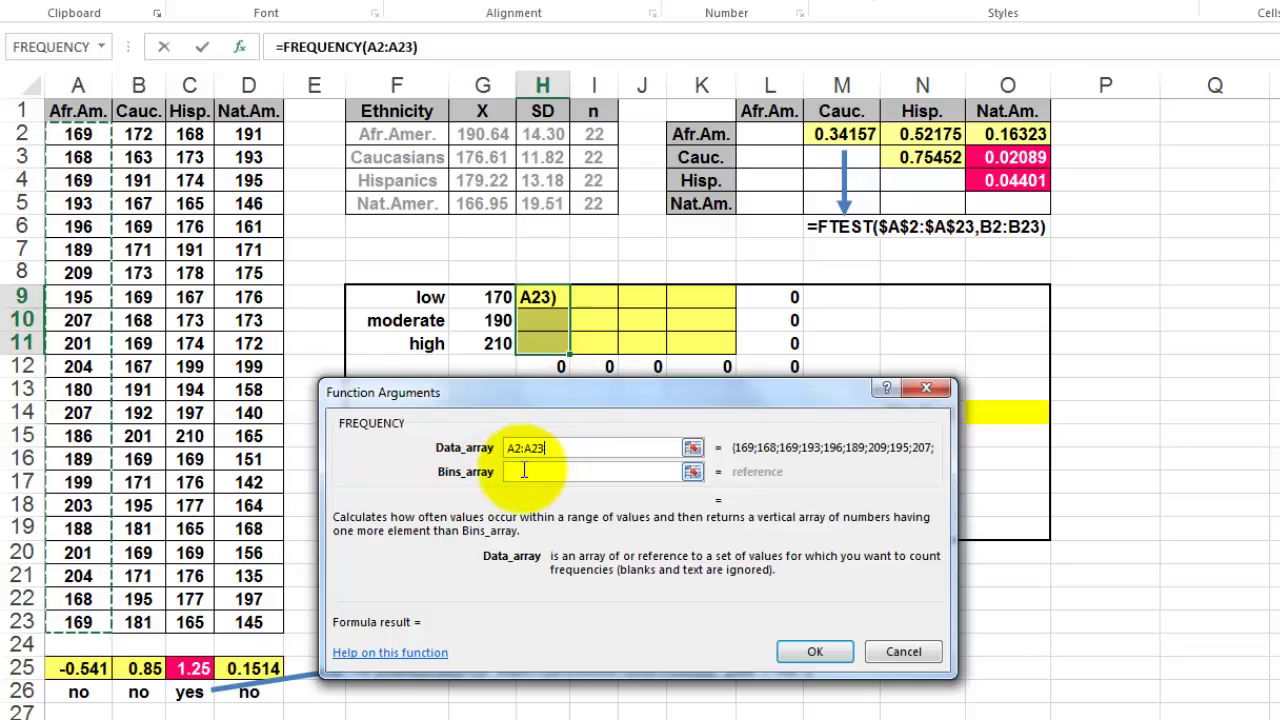
left_click_drag(480, 297, 498, 345)
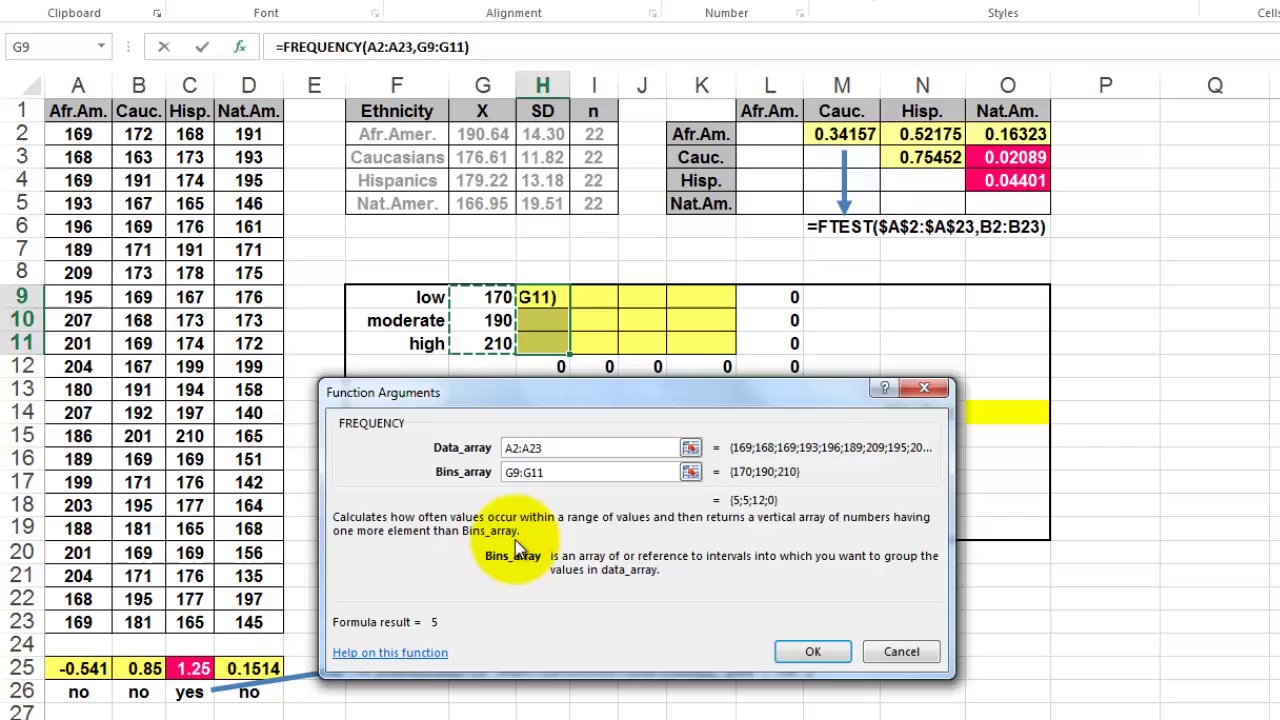
key("F4")
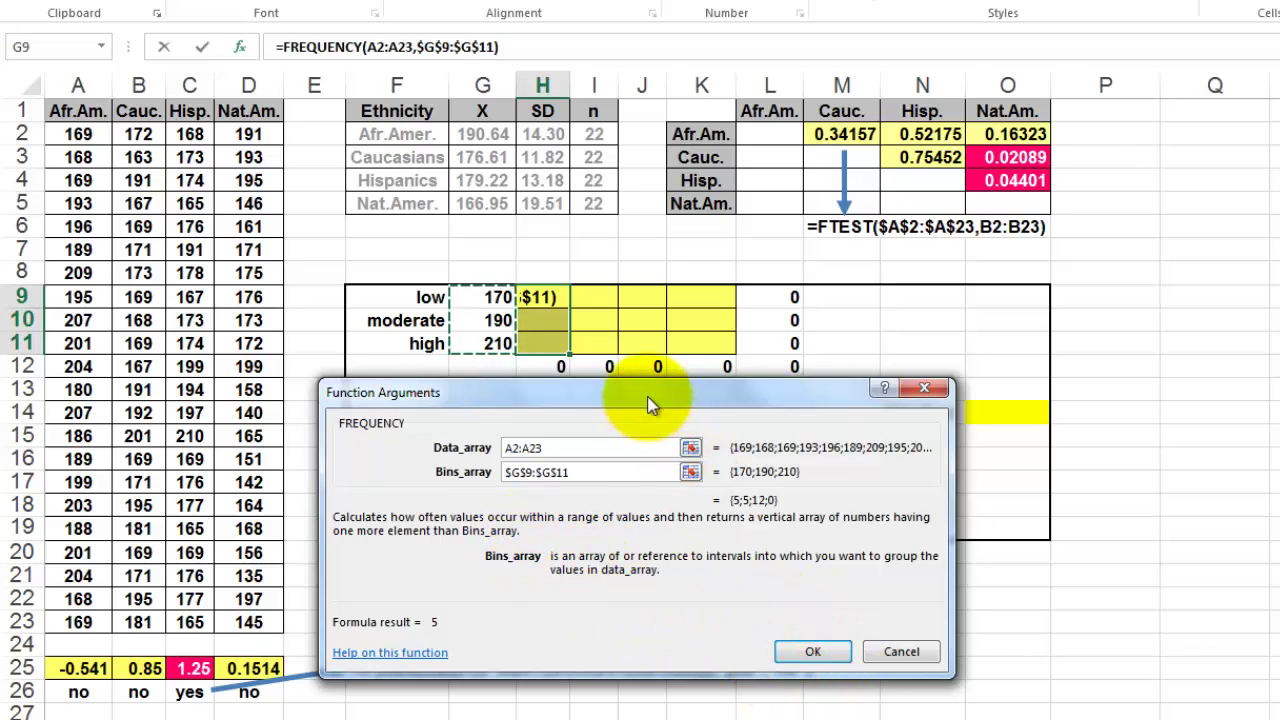
left_click_drag(647, 396, 650, 420)
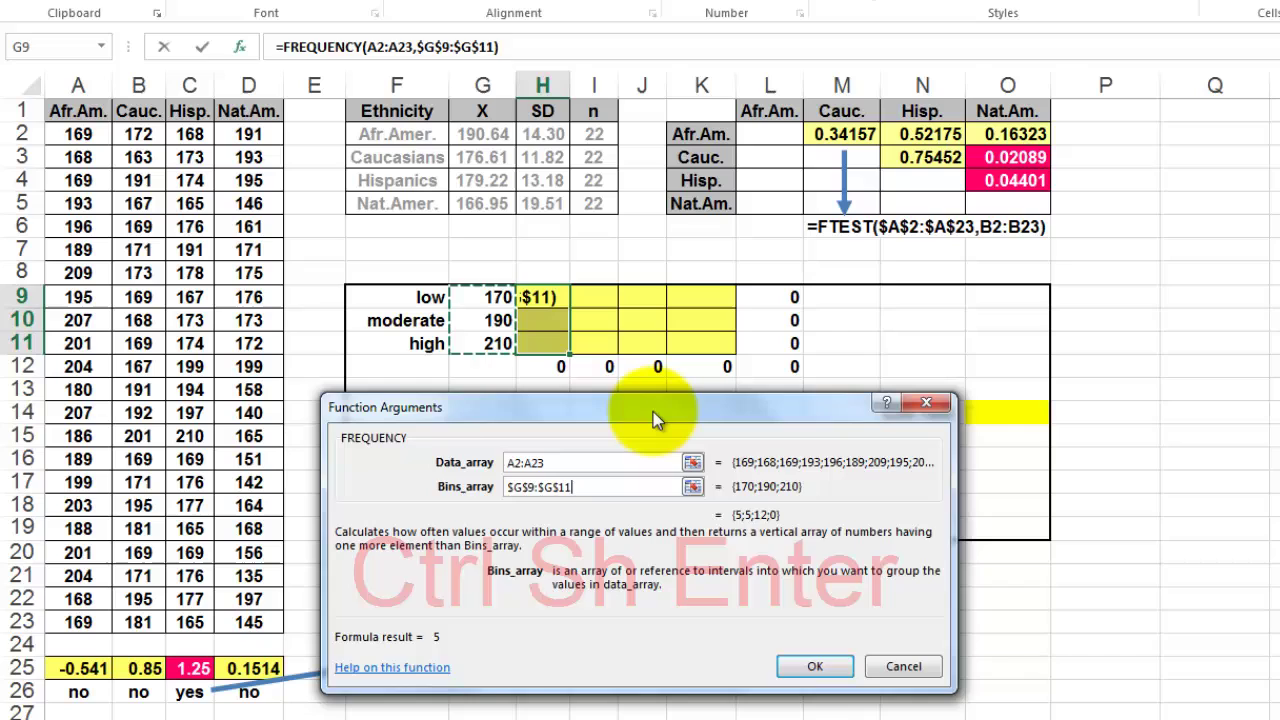
key("ctrl+shift+Return")
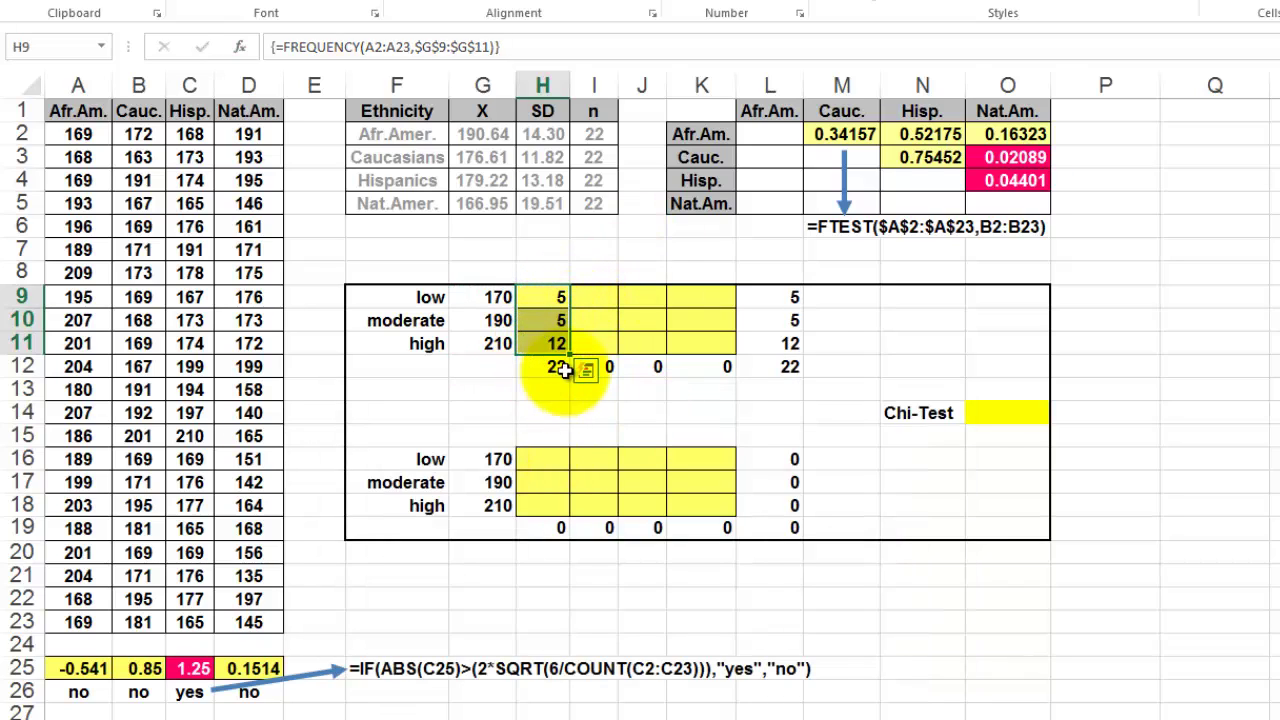
left_click_drag(570, 352, 730, 356)
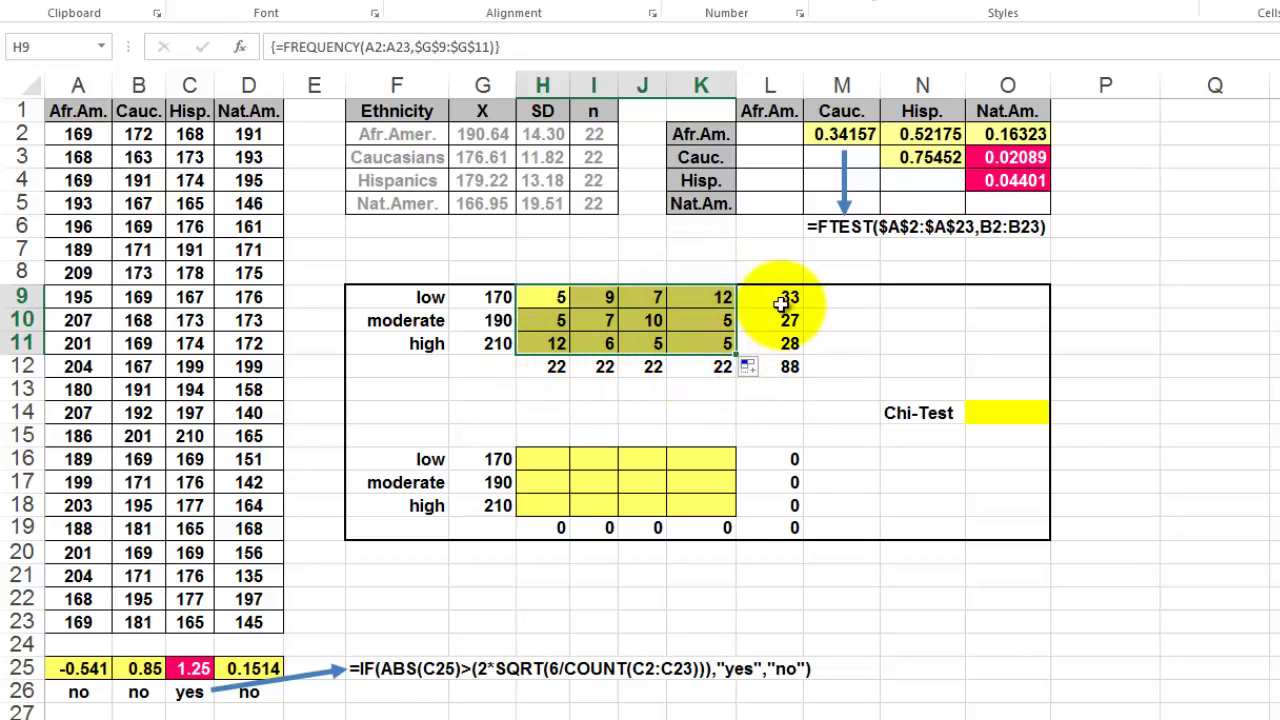
Step: Enter =$L9*H$12/$L$12 in H16 and fill H16:K18, giving 8.25, 6.75 and 7 per group
left_click(543, 458)
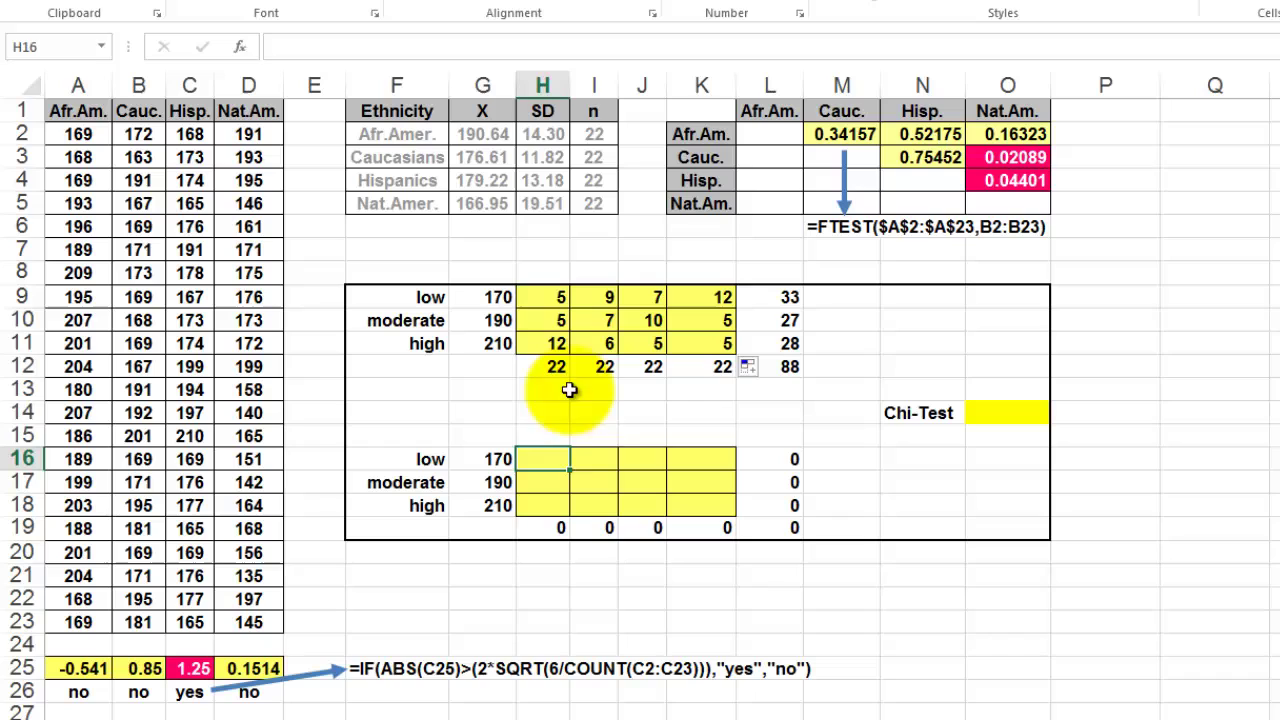
type("=")
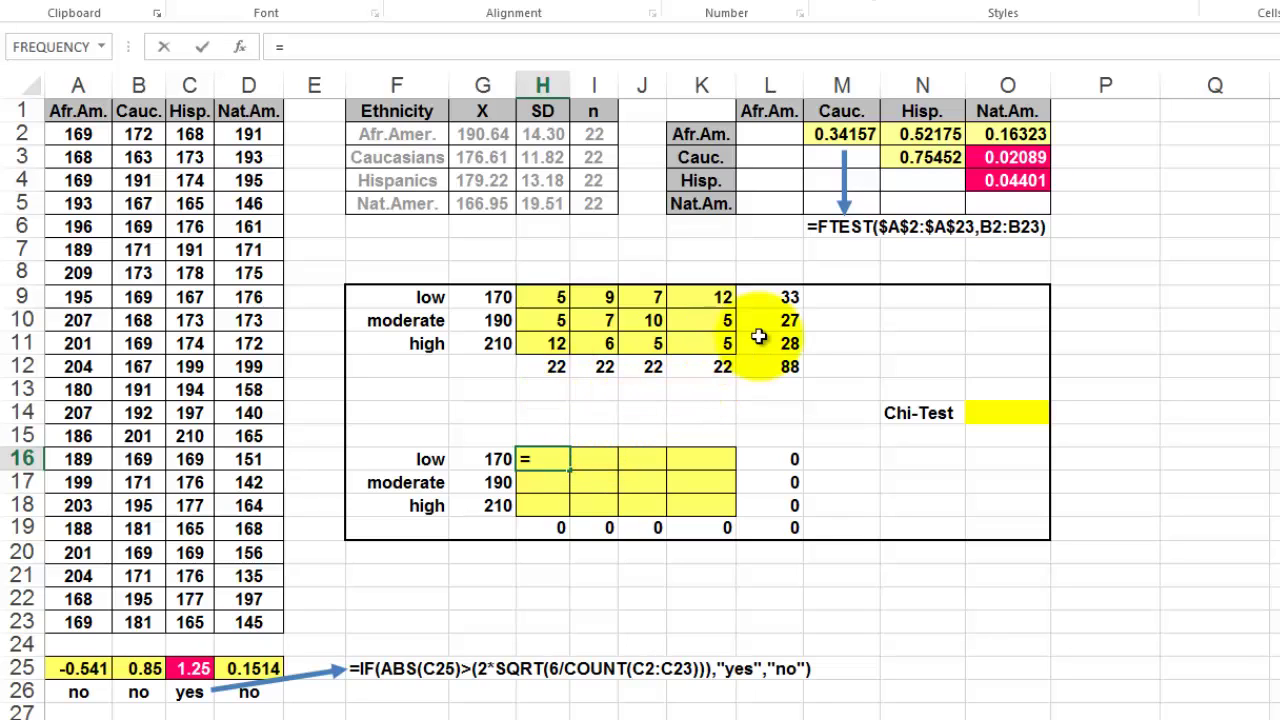
left_click(781, 297)
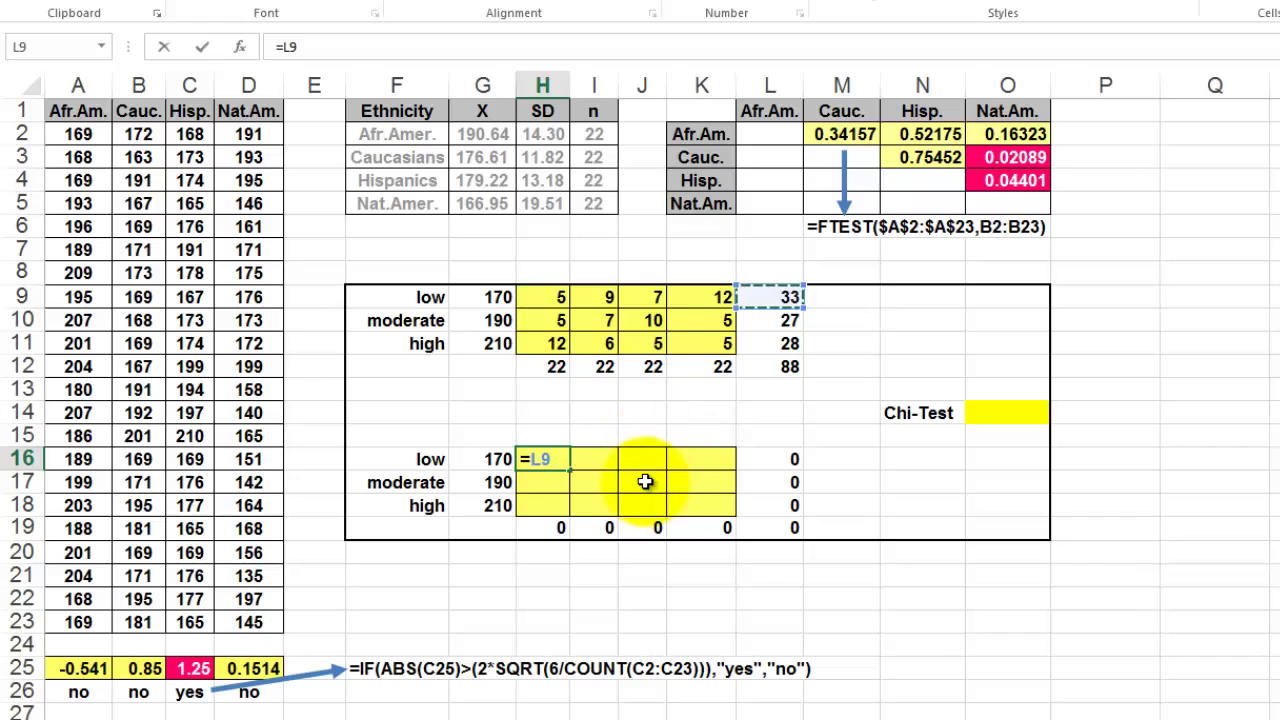
key("F4")
key("F4")
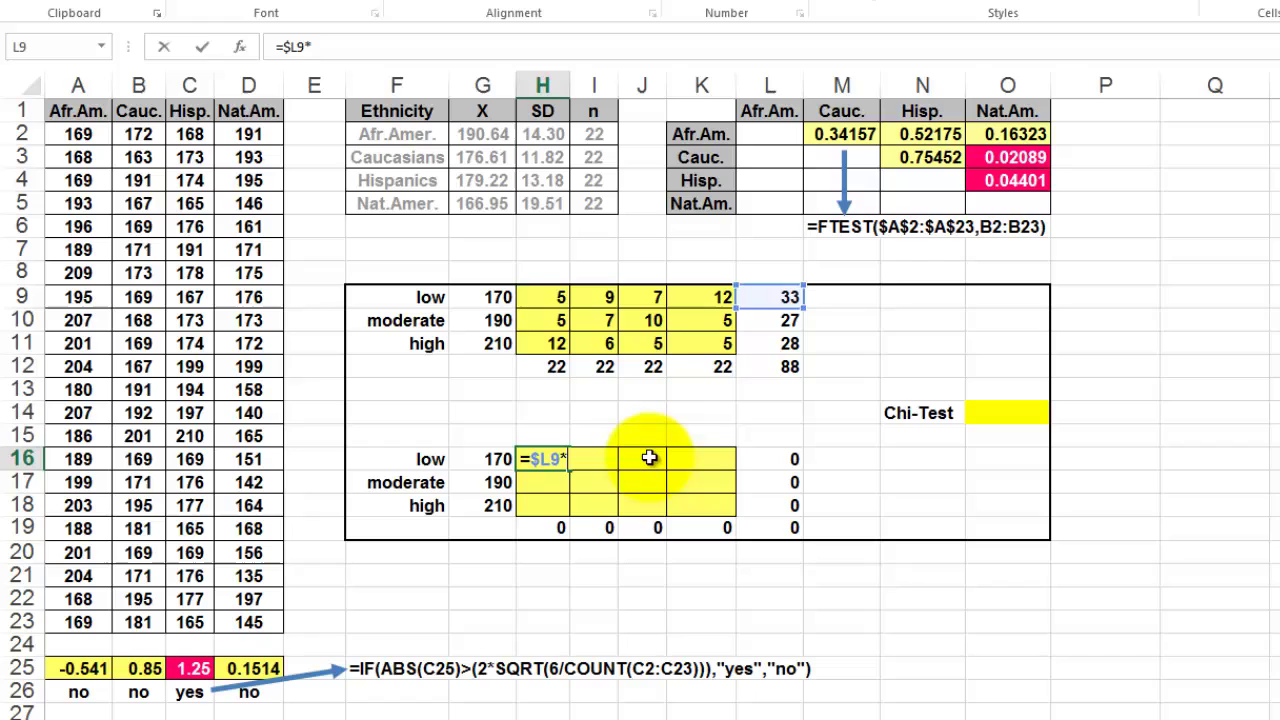
type("*")
left_click(545, 366)
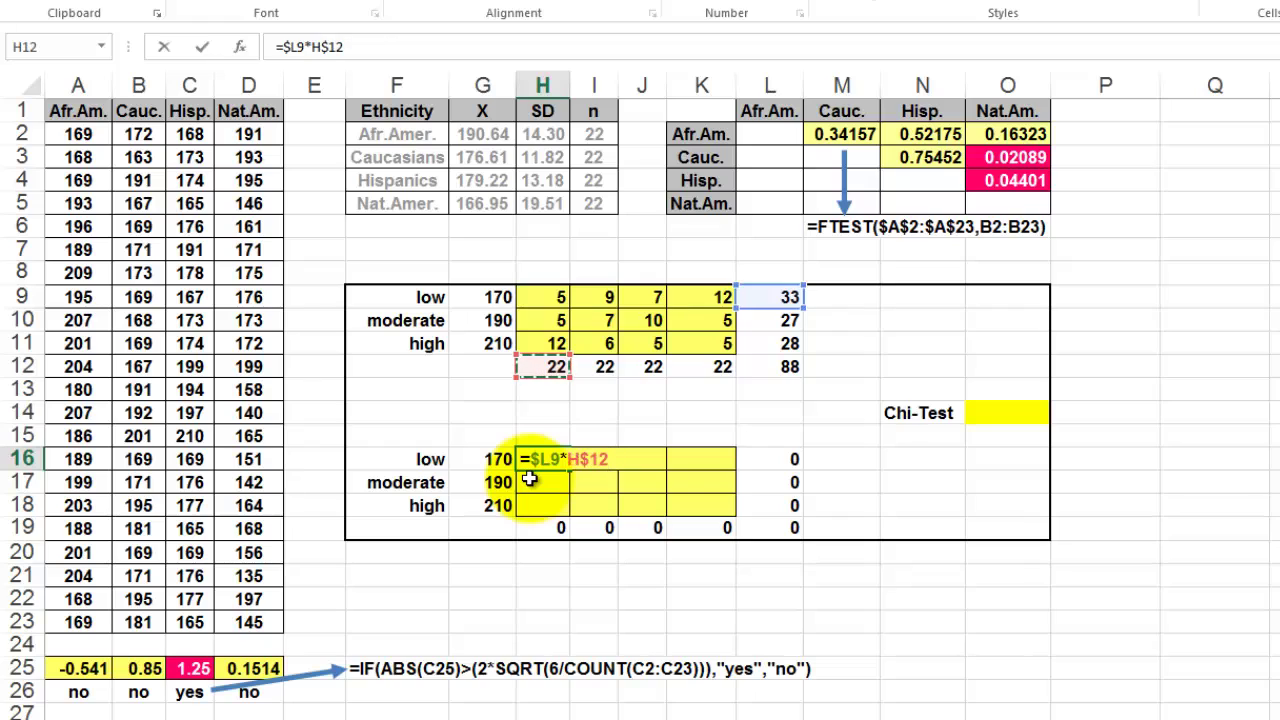
type("/")
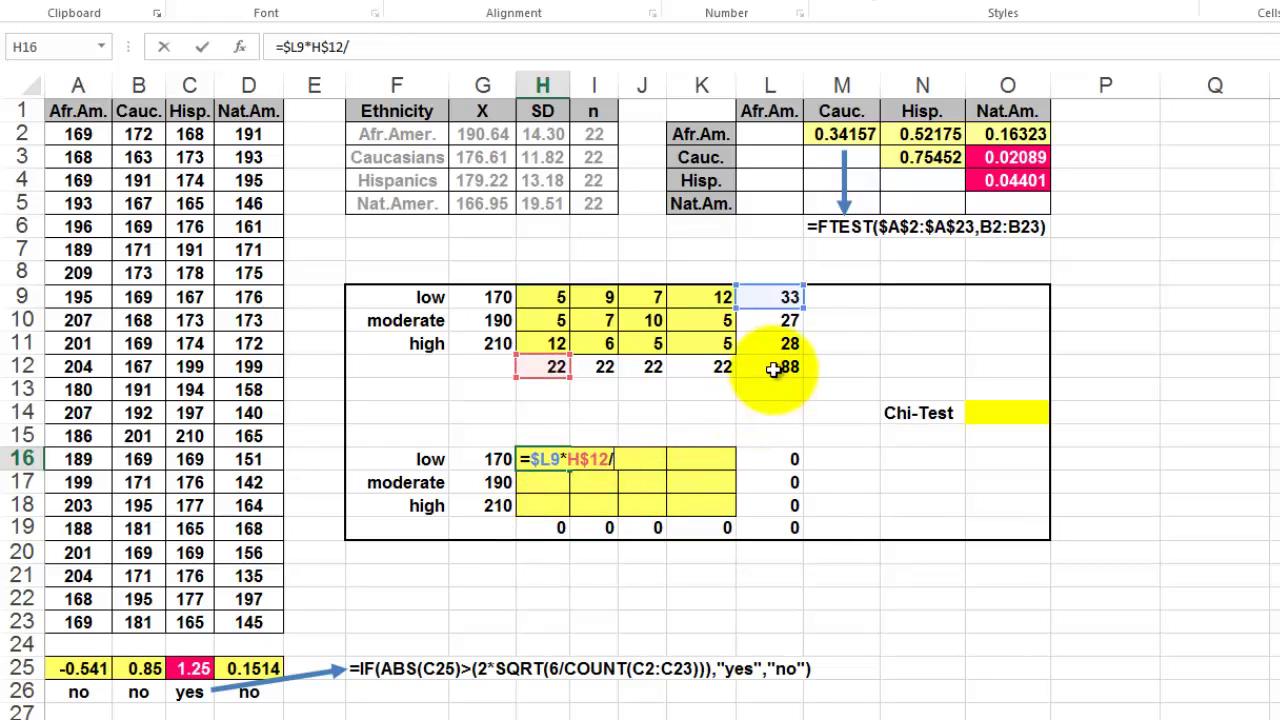
left_click(775, 368)
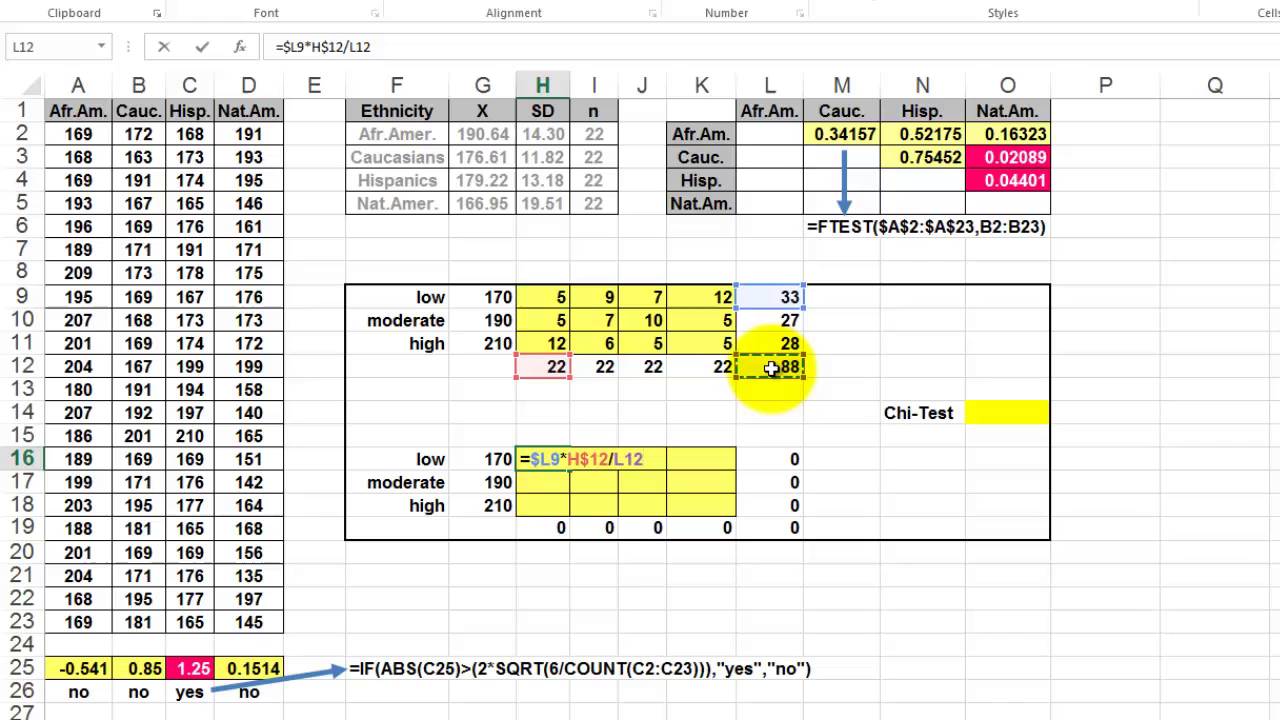
key("F4")
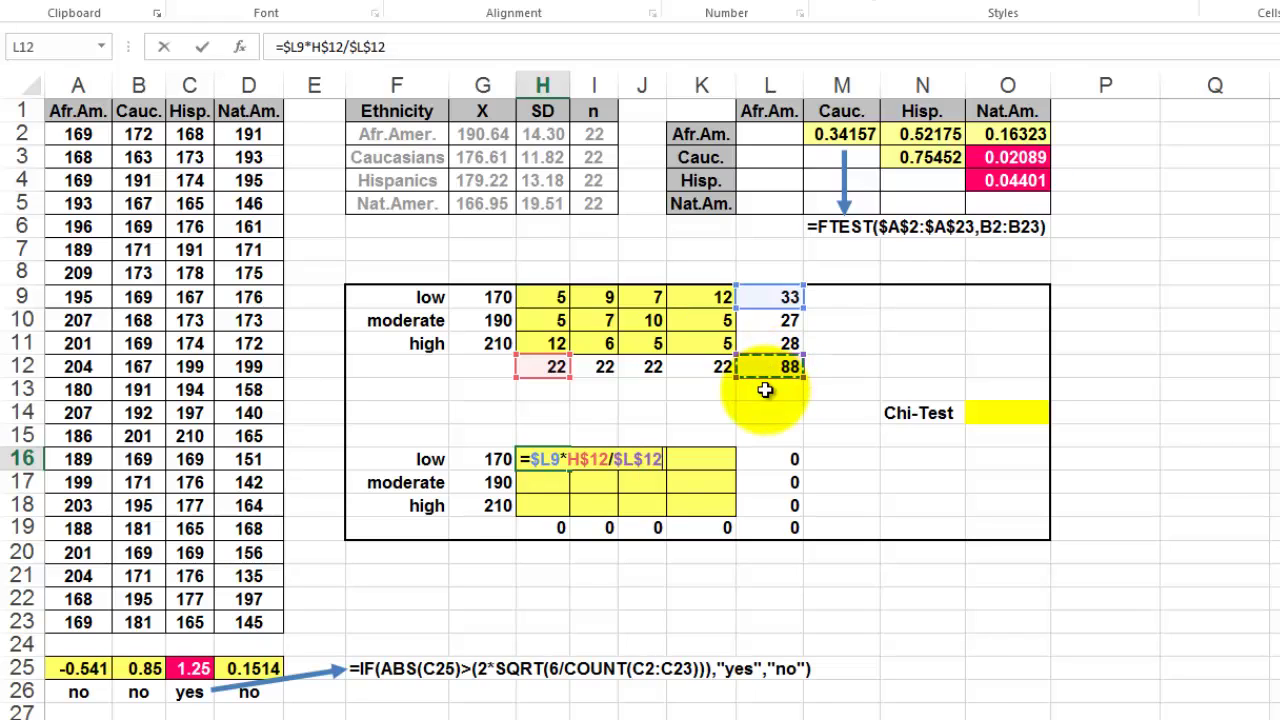
key("ctrl+Return")
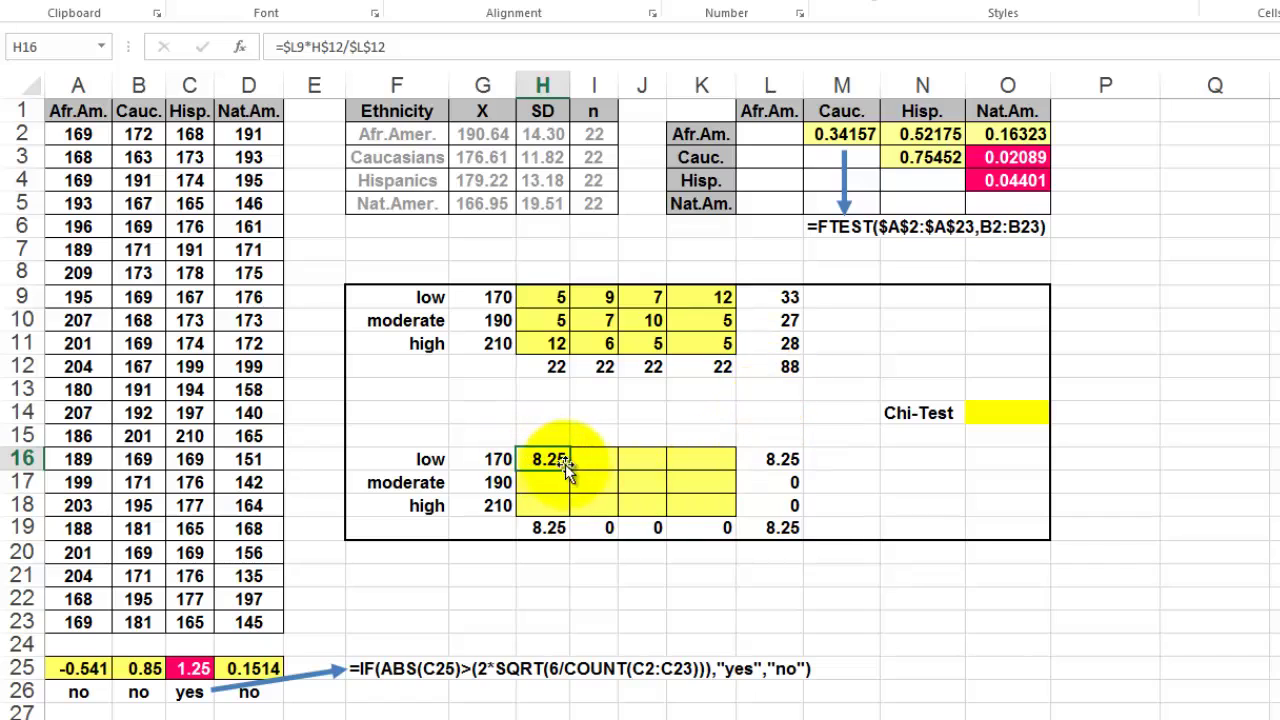
left_click_drag(570, 469, 705, 512)
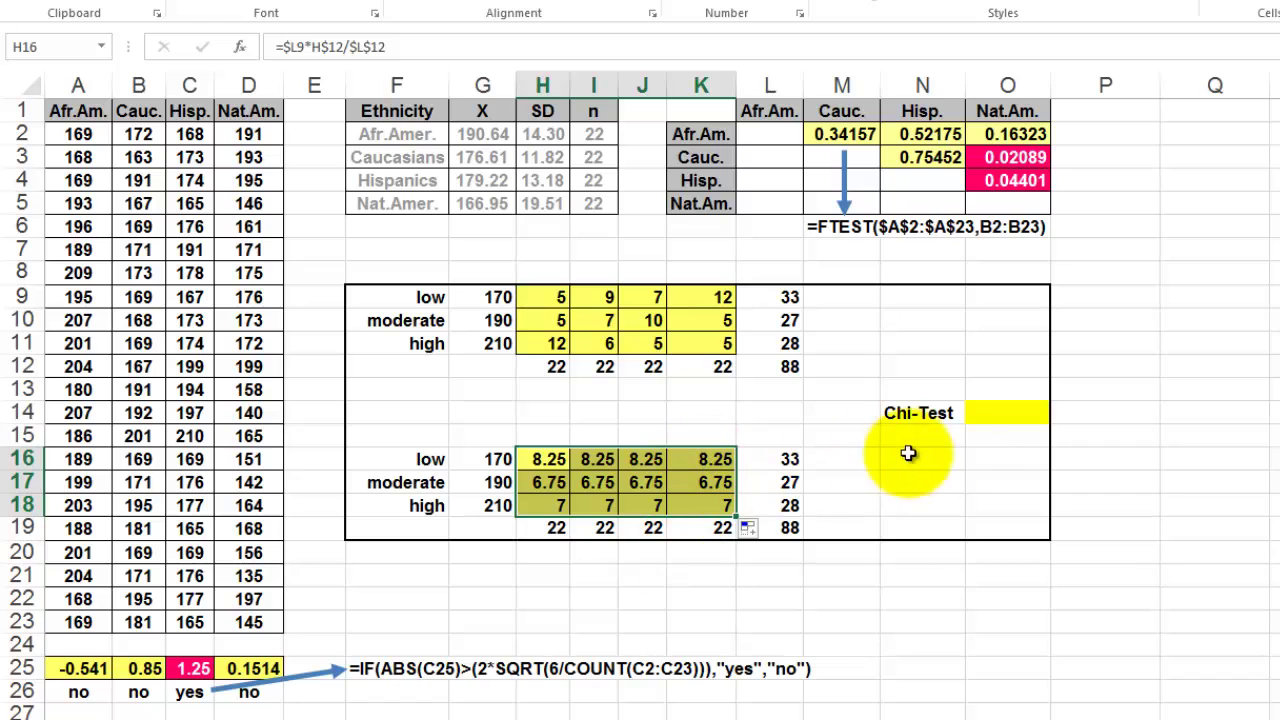
left_click(990, 413)
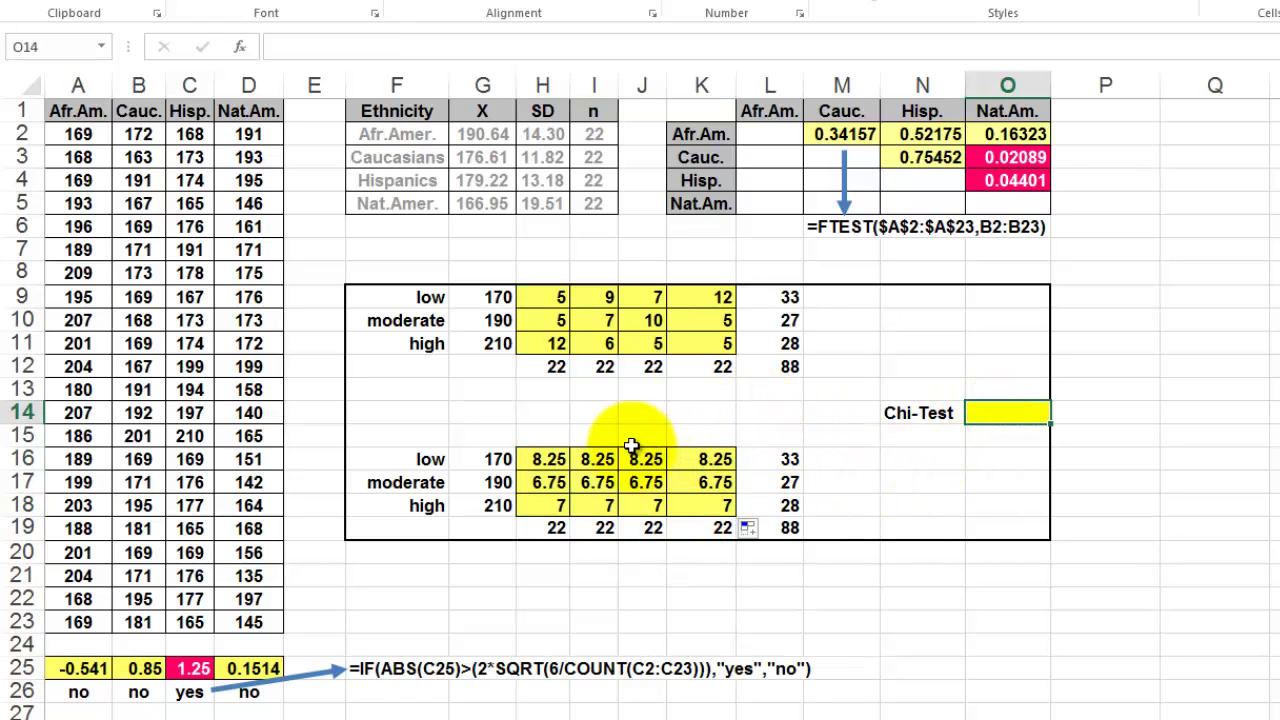
Step: Insert =CHISQ.TEST(H9:K11,H16:K18) in O14, returning 10.22%
left_click(239, 47)
key("Return")
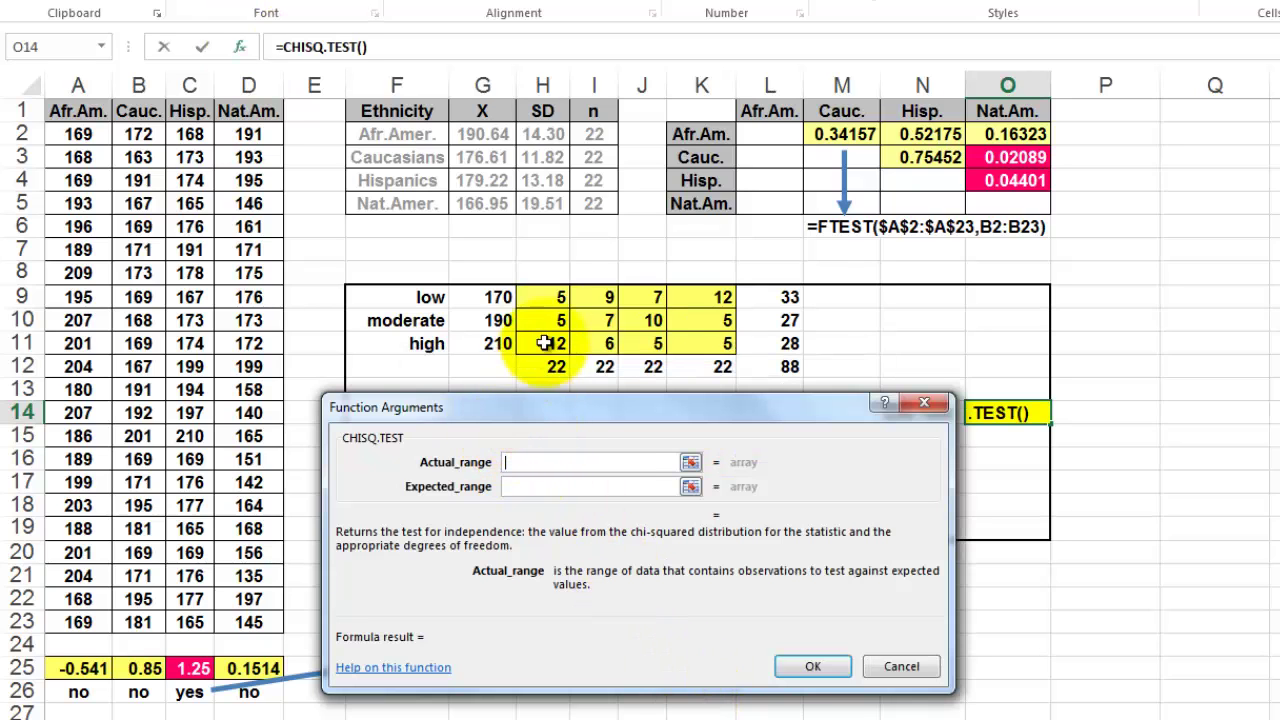
left_click_drag(558, 415, 1067, 297)
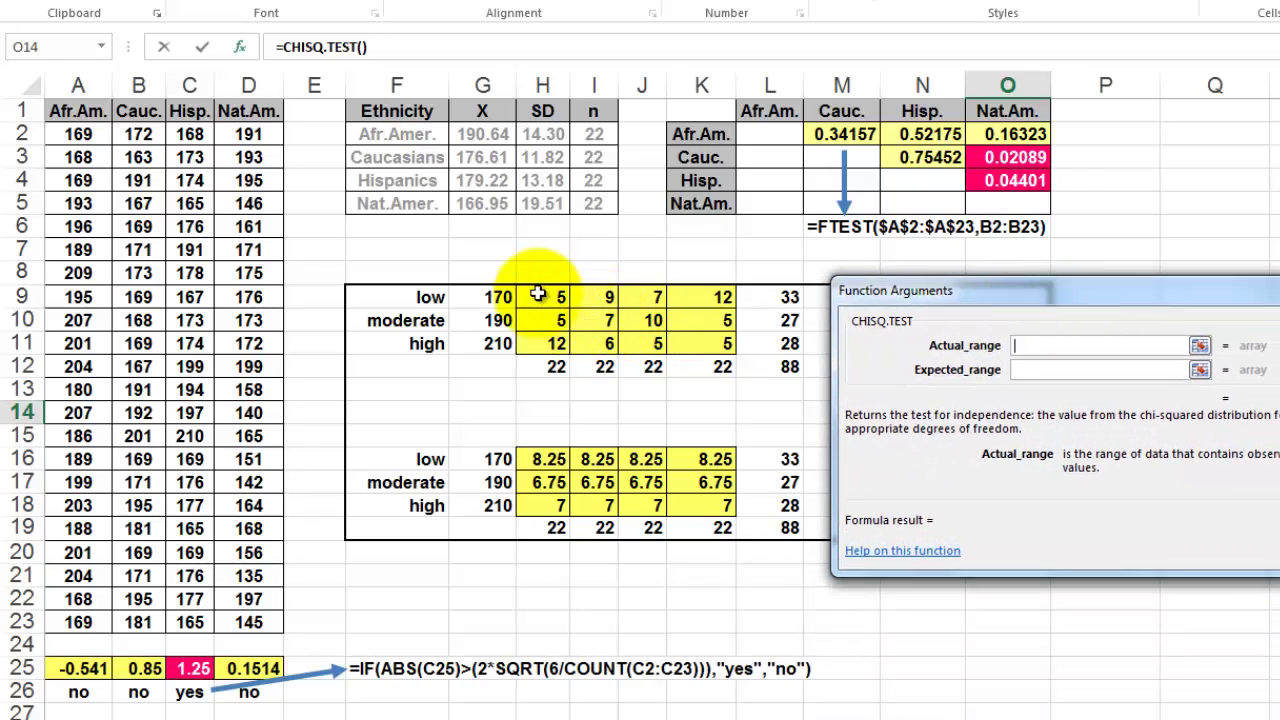
left_click_drag(540, 297, 705, 342)
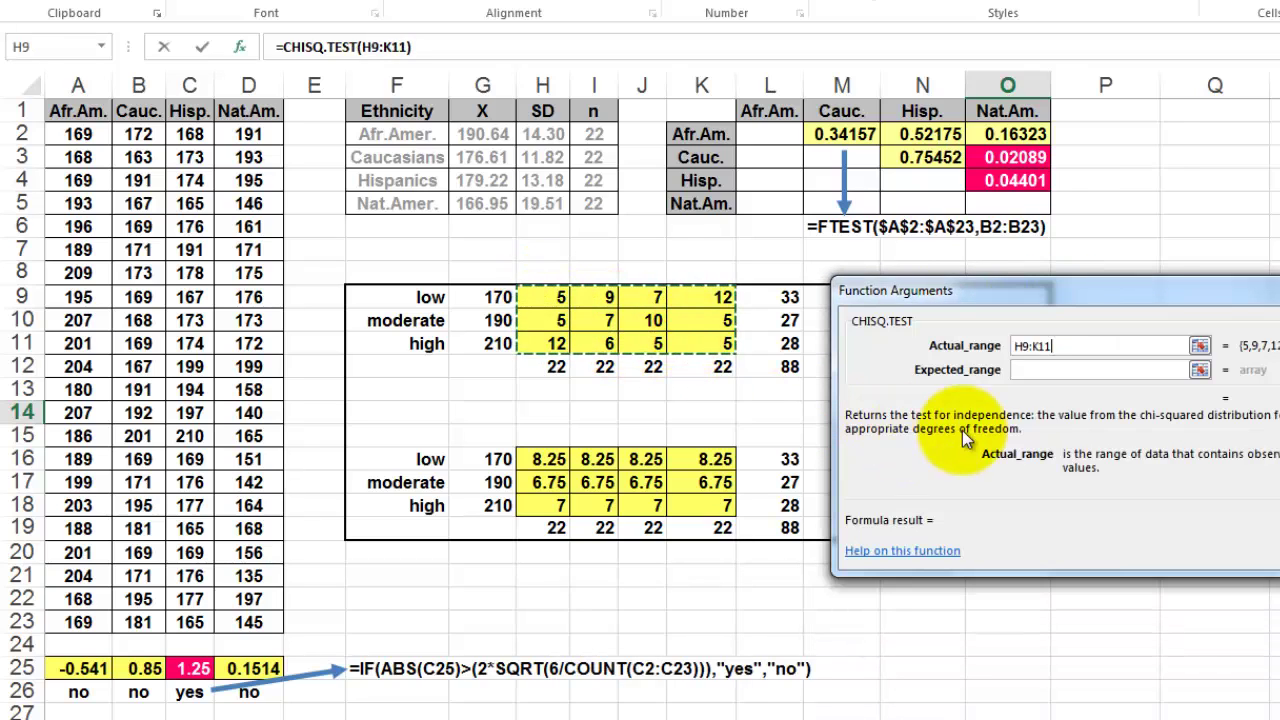
left_click(1025, 368)
left_click_drag(540, 459, 712, 515)
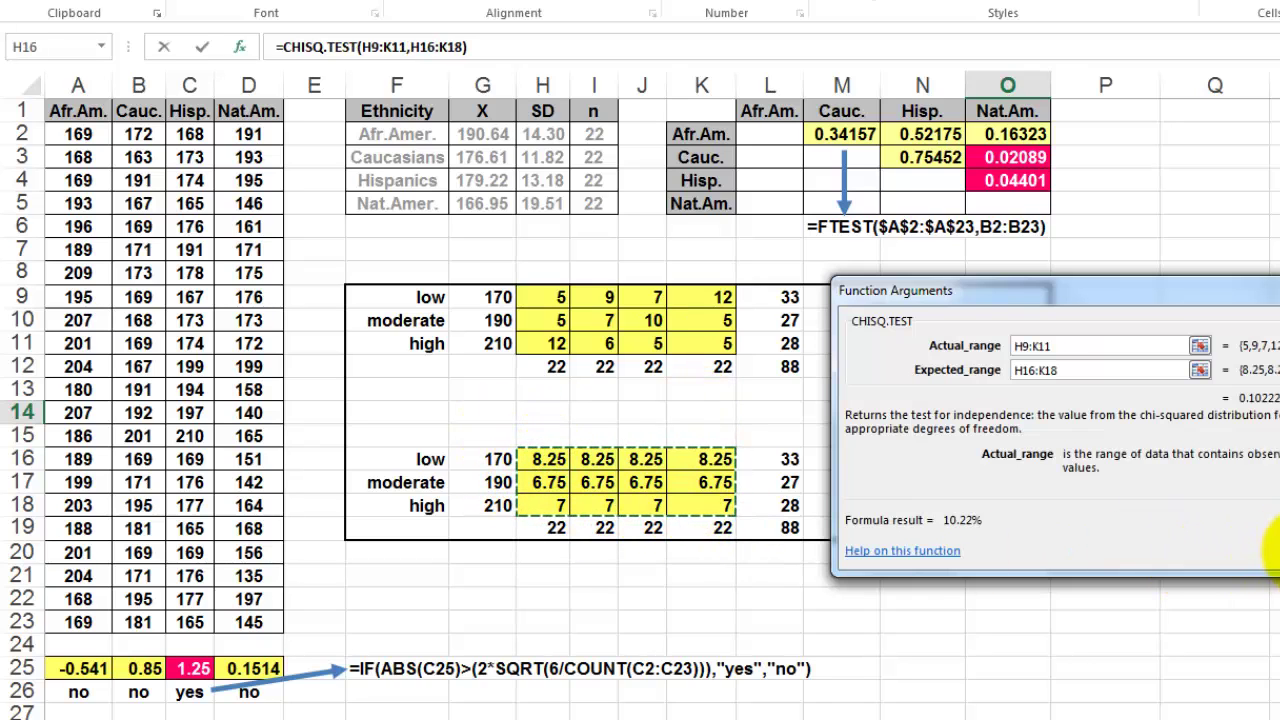
left_click(1279, 552)
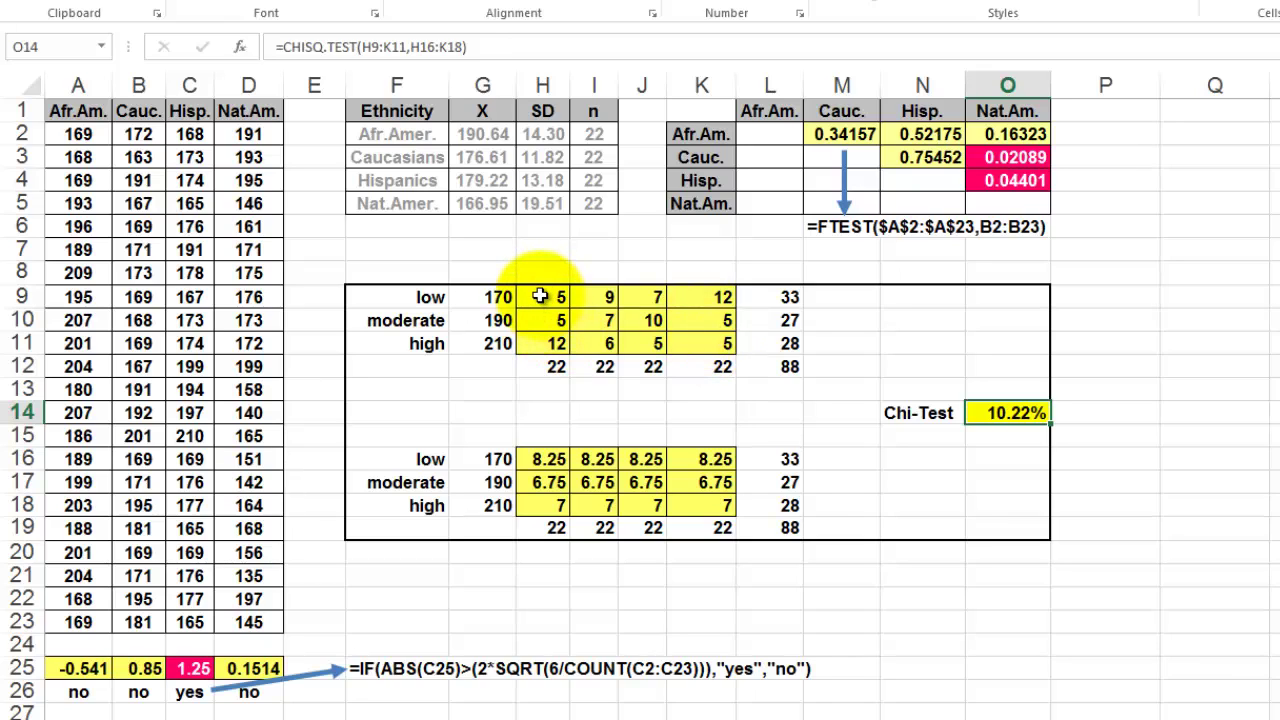
left_click(540, 296)
left_click(545, 320)
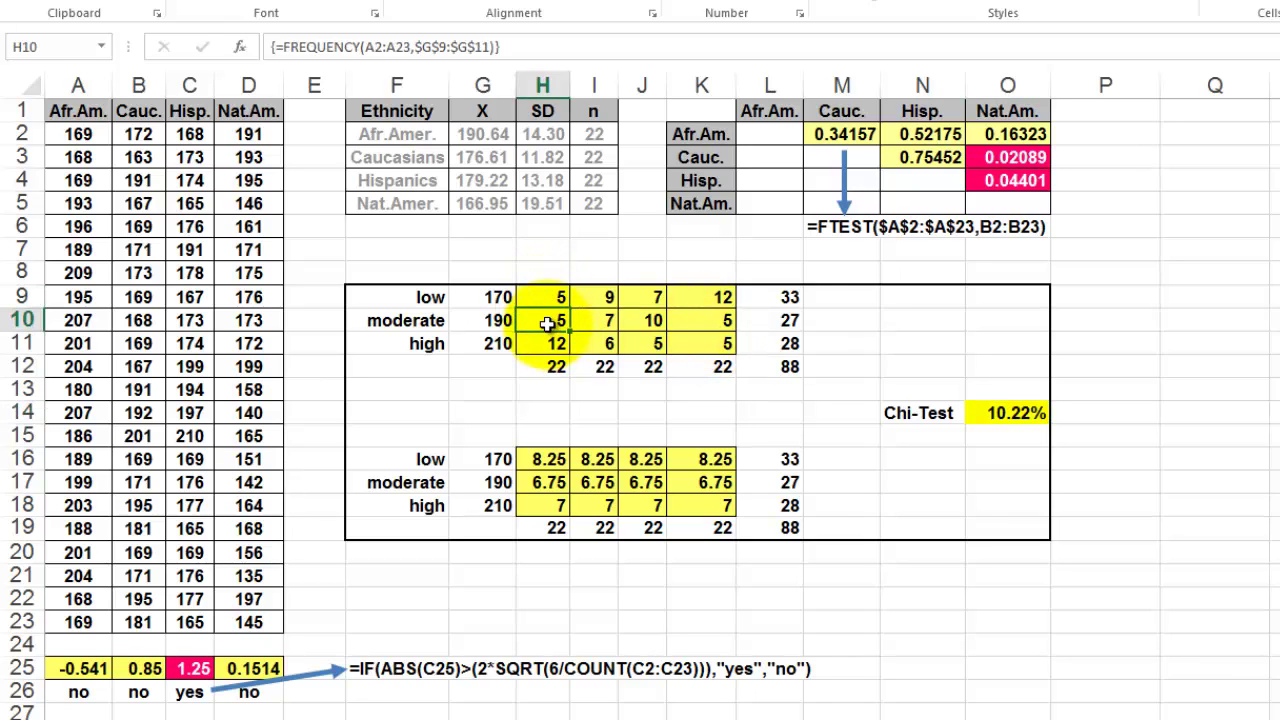
left_click(725, 322)
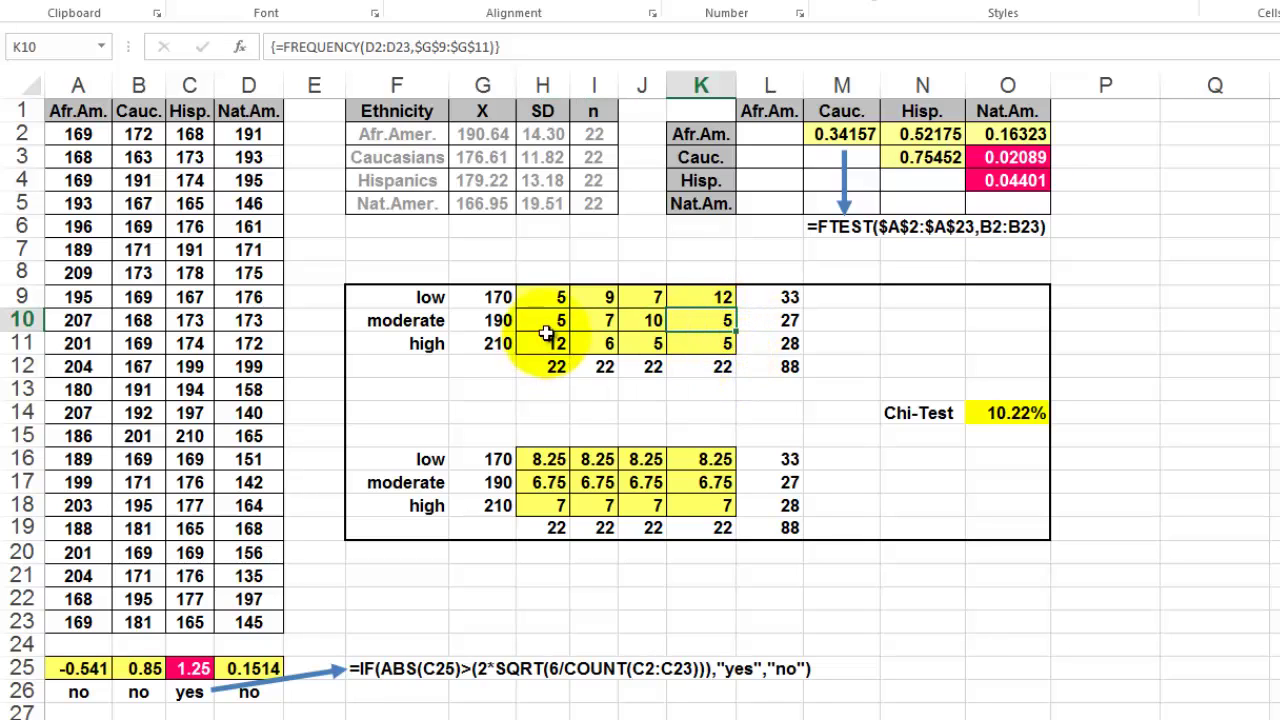